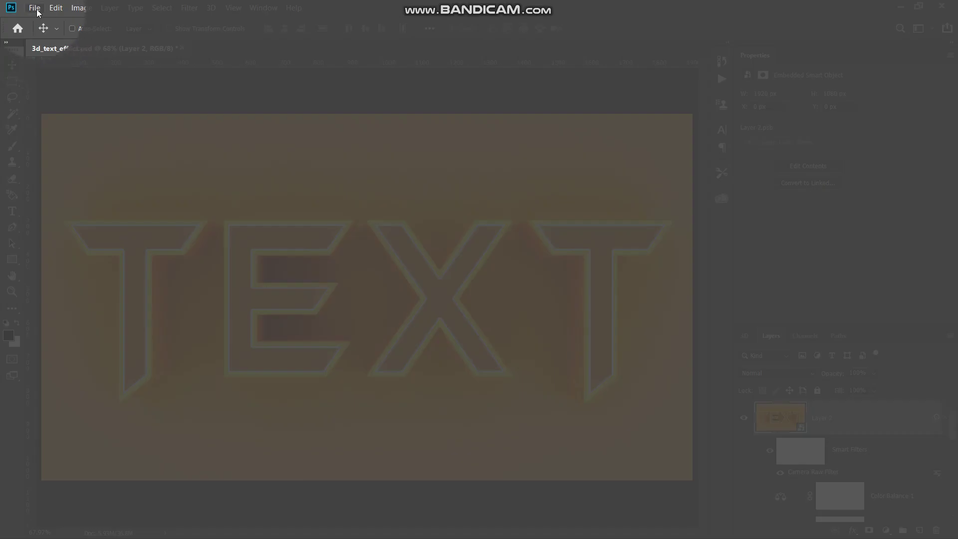
# Step: Create a new 1920 x 1080 pixel document at 300 pixels/inch in RGB Color, 8 bit, with white background and sRGB profile
pyautogui.click(35, 8)
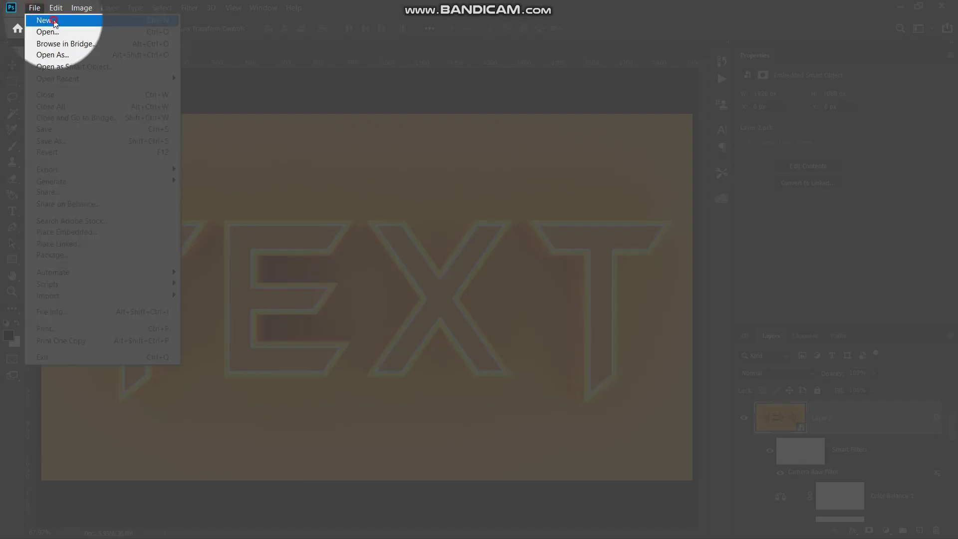
pyautogui.click(52, 21)
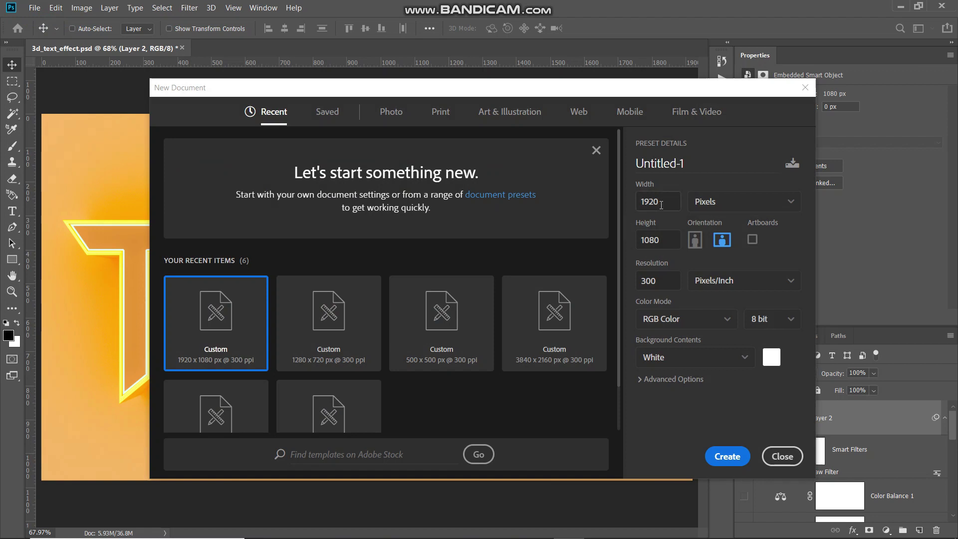
pyautogui.doubleClick(662, 202)
pyautogui.doubleClick(680, 236)
pyautogui.doubleClick(664, 278)
pyautogui.click(650, 321)
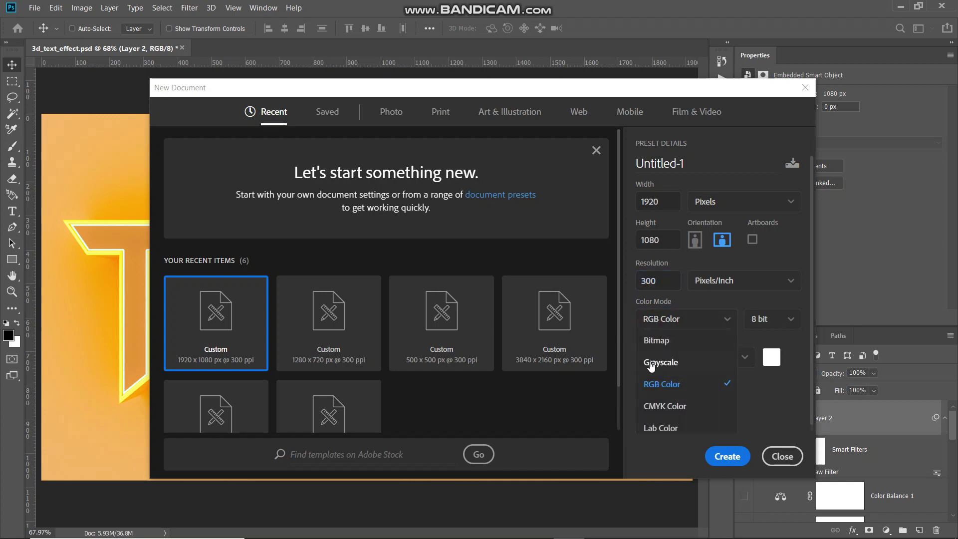
pyautogui.click(655, 385)
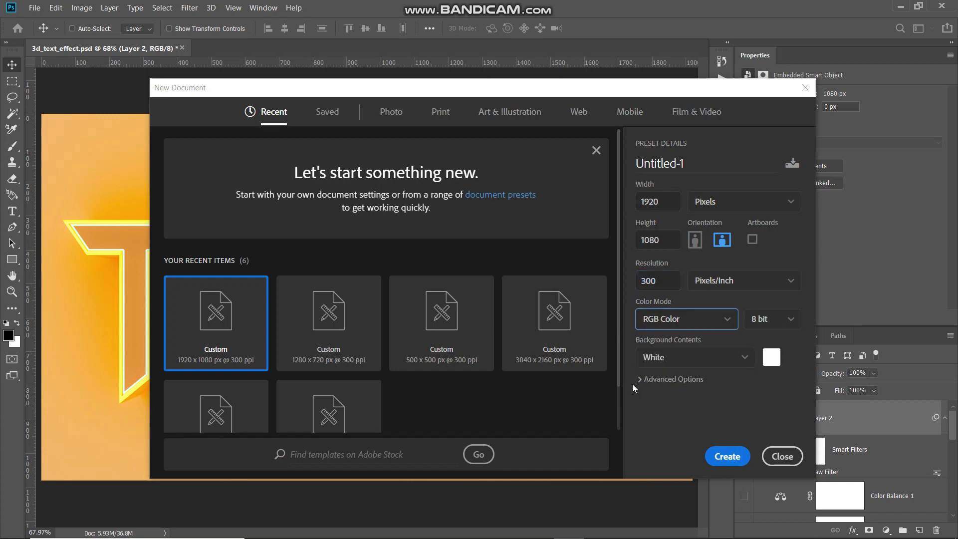
pyautogui.click(638, 380)
pyautogui.scroll(-1, 696, 396)
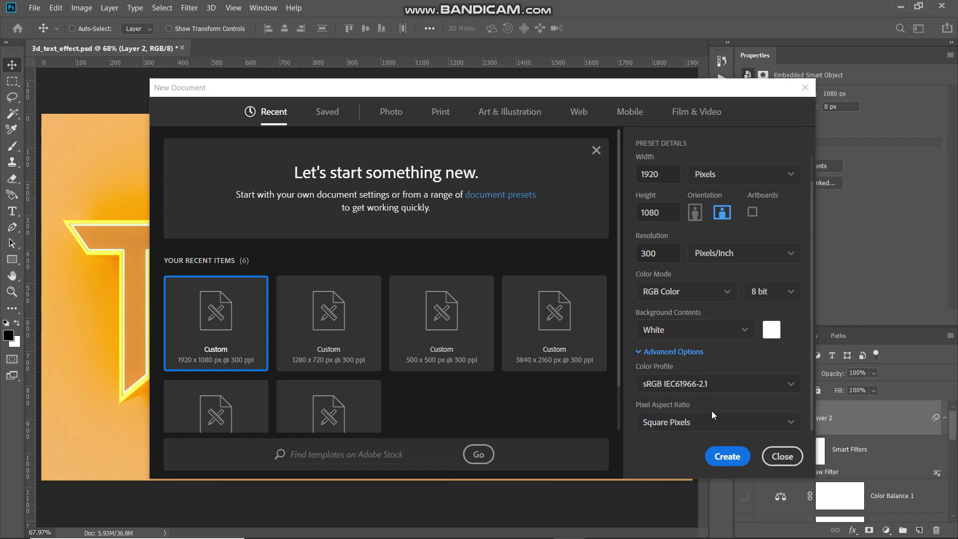
pyautogui.click(722, 458)
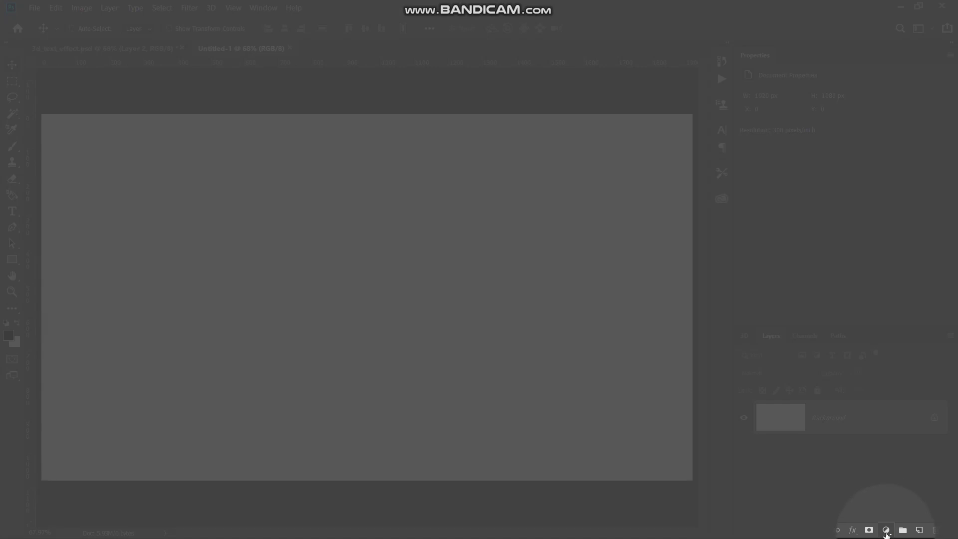
# Step: Add a Solid Color fill layer in grey b0b0b0 above the background
pyautogui.click(886, 530)
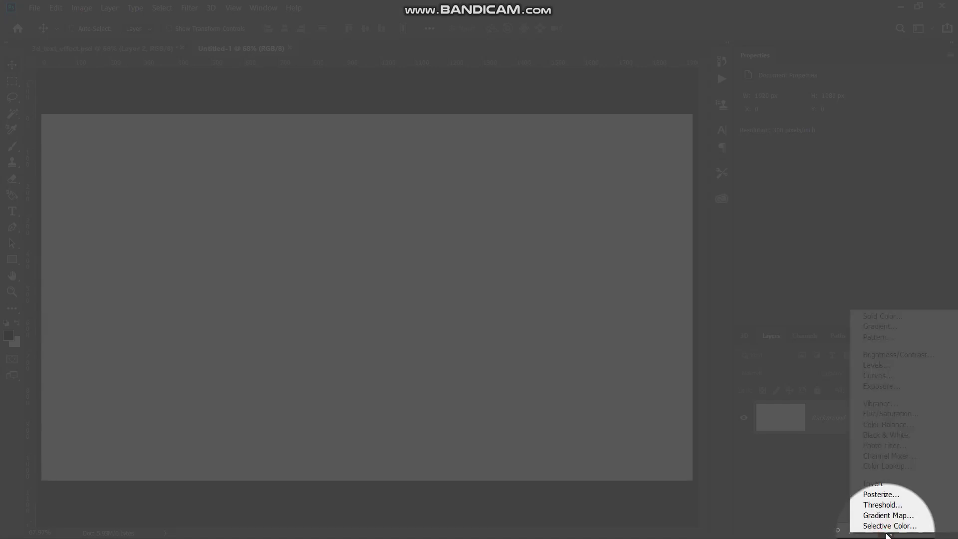
pyautogui.click(882, 316)
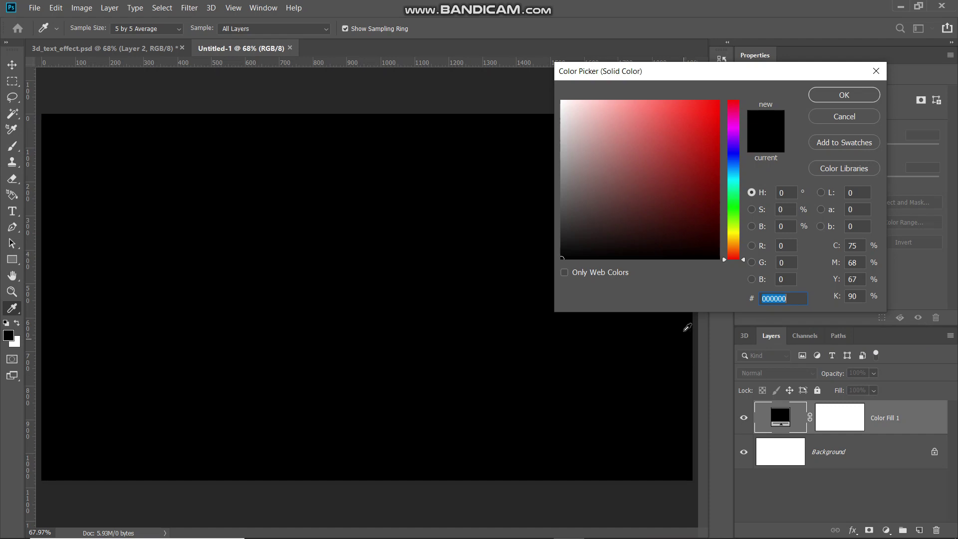
pyautogui.write('b0b0b0')
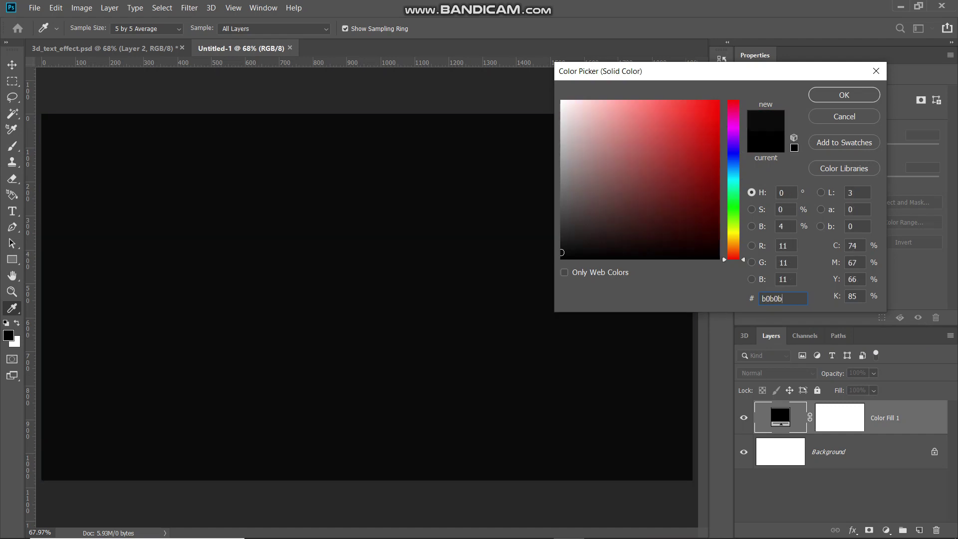
pyautogui.click(841, 99)
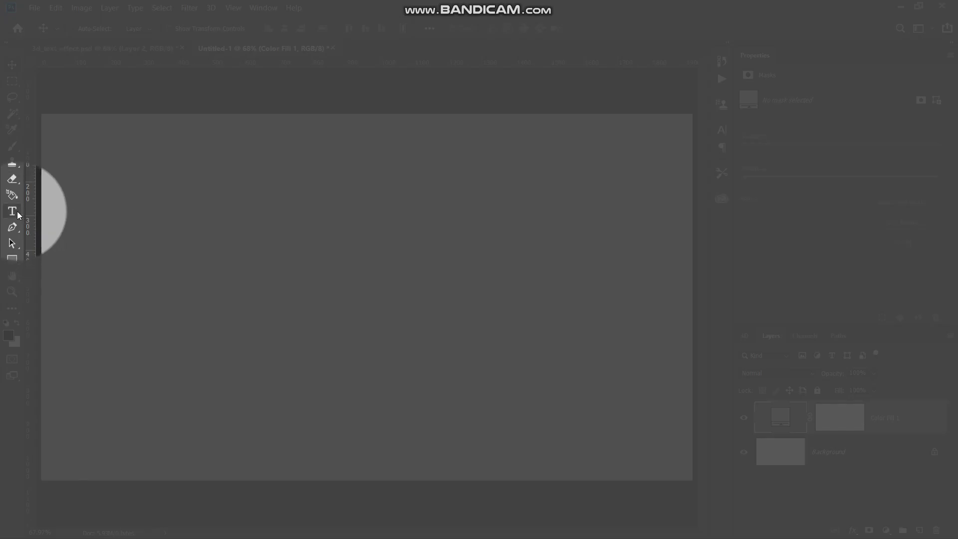
# Step: Add the horizontal text "Text" across the canvas in black BatmanForeverAlternate Regular at 120 pt
pyautogui.rightClick(18, 213)
pyautogui.click(77, 212)
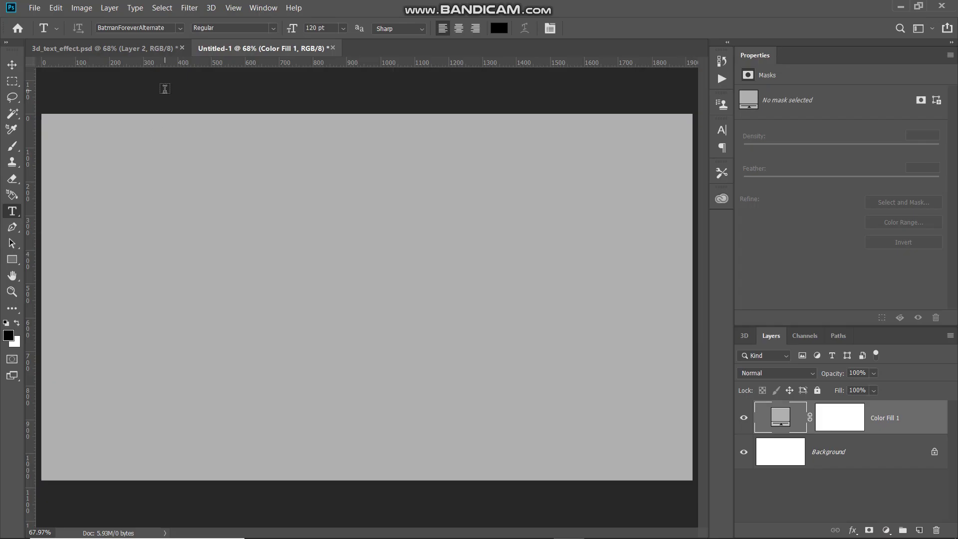
pyautogui.click(180, 28)
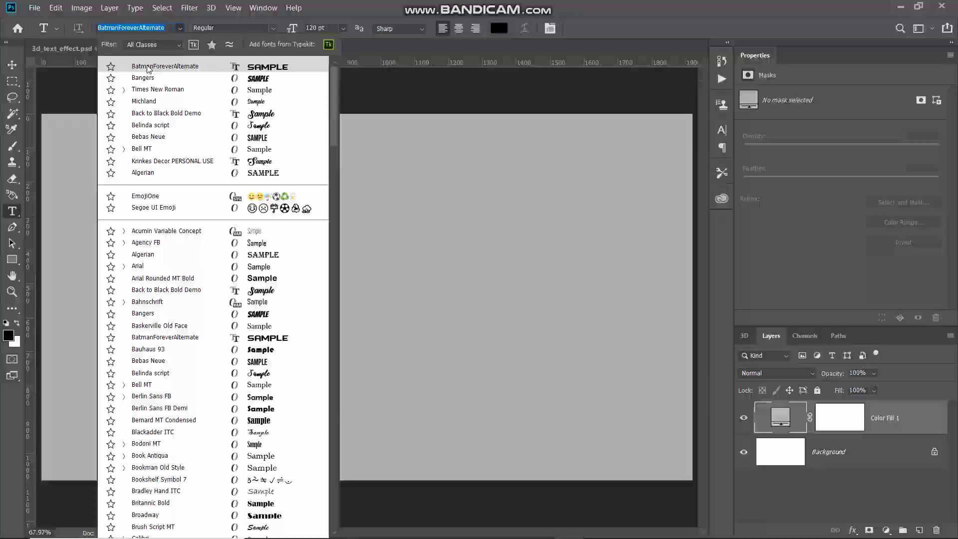
pyautogui.click(164, 69)
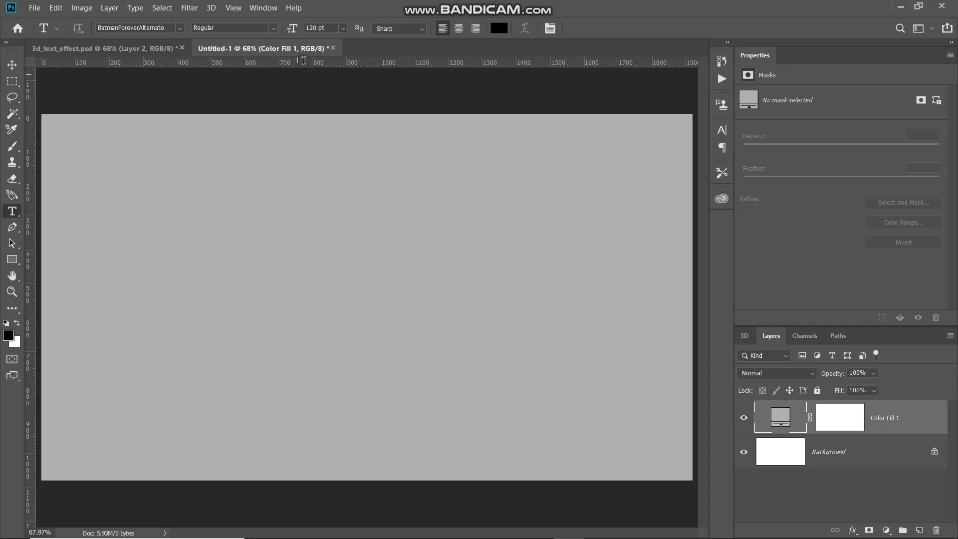
pyautogui.click(329, 28)
pyautogui.click(9, 336)
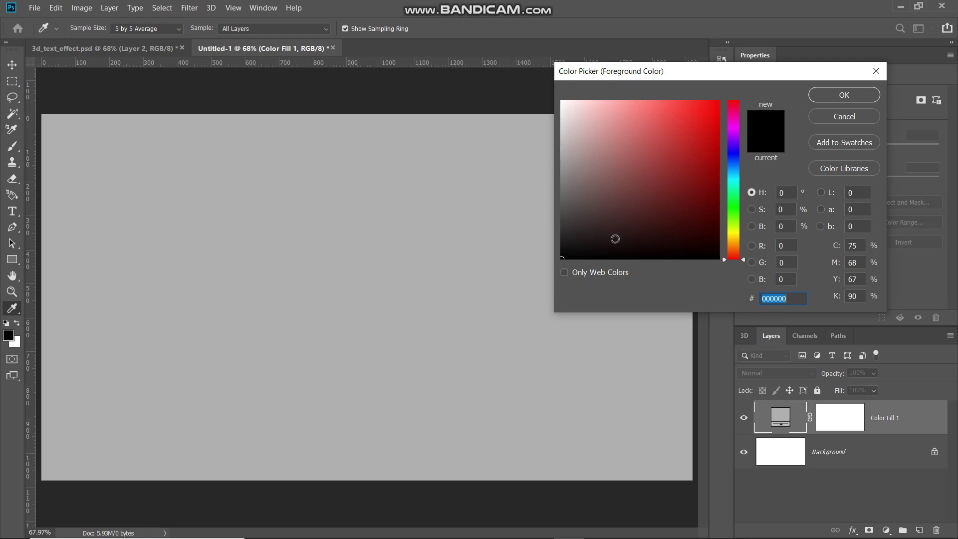
pyautogui.click(844, 95)
pyautogui.press('t')
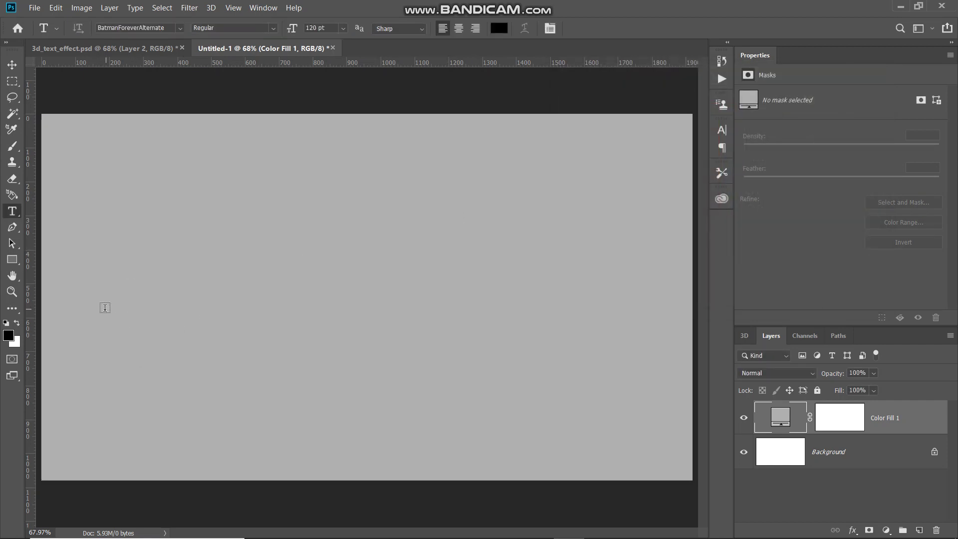
pyautogui.click(104, 308)
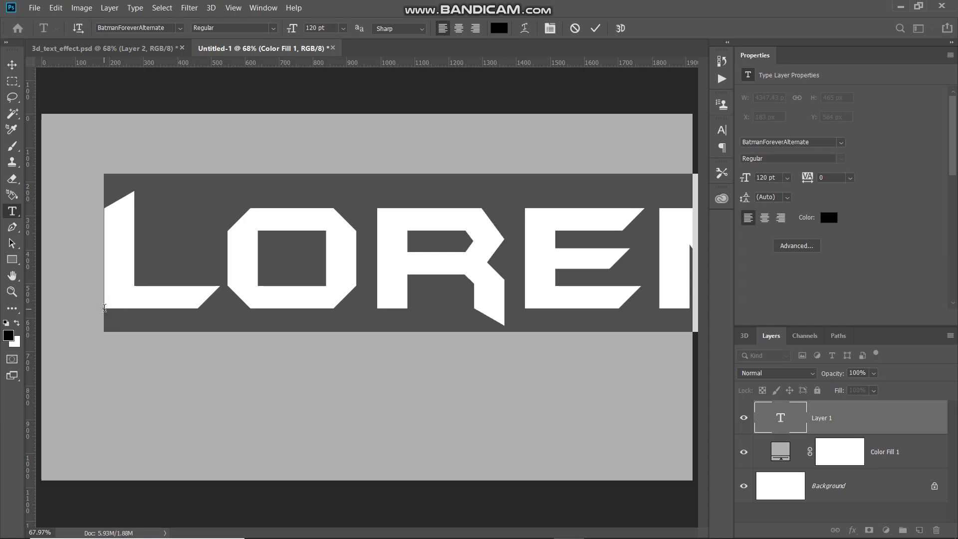
pyautogui.write('TEXT')
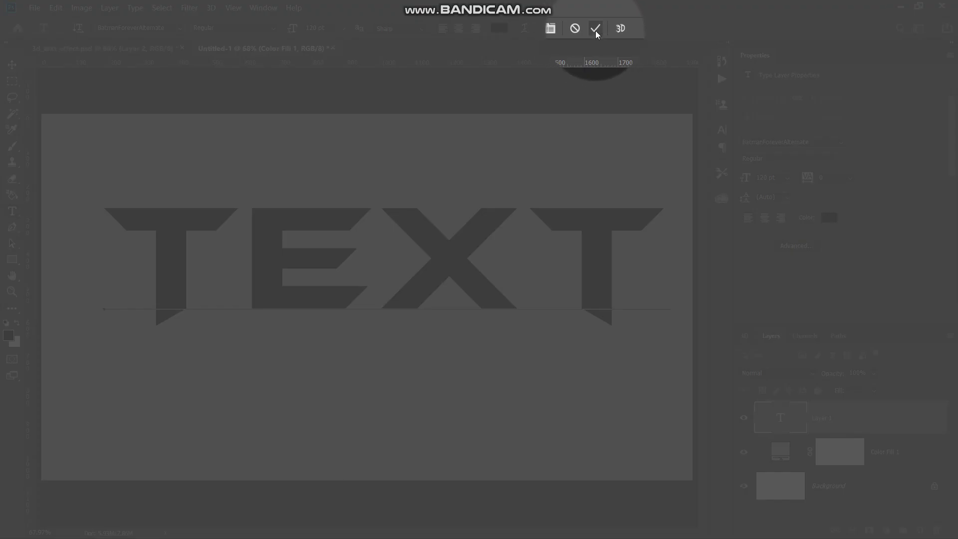
pyautogui.click(597, 30)
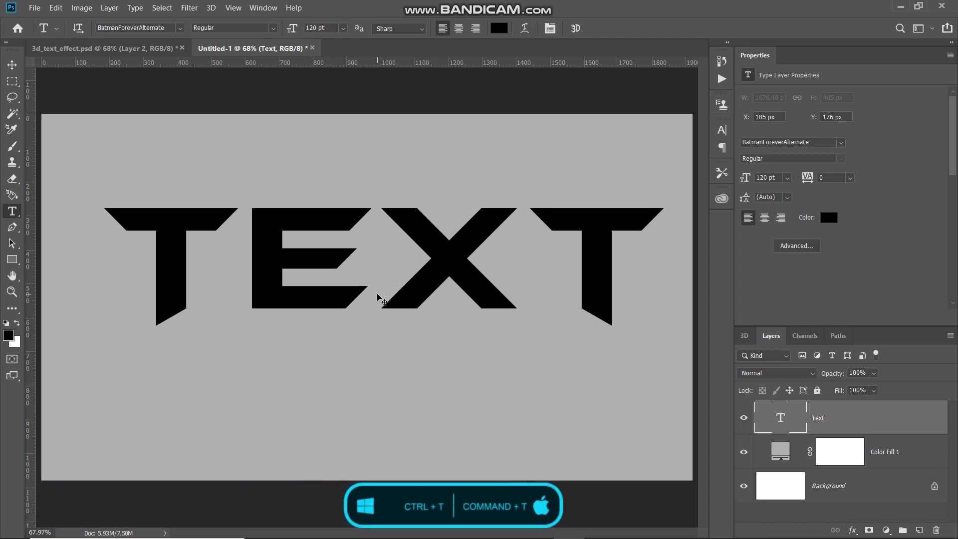
# Step: Stretch the text vertically with Free Transform, keeping its width, to a font size of about 180 pt
pyautogui.hotkey('ctrl', 't')
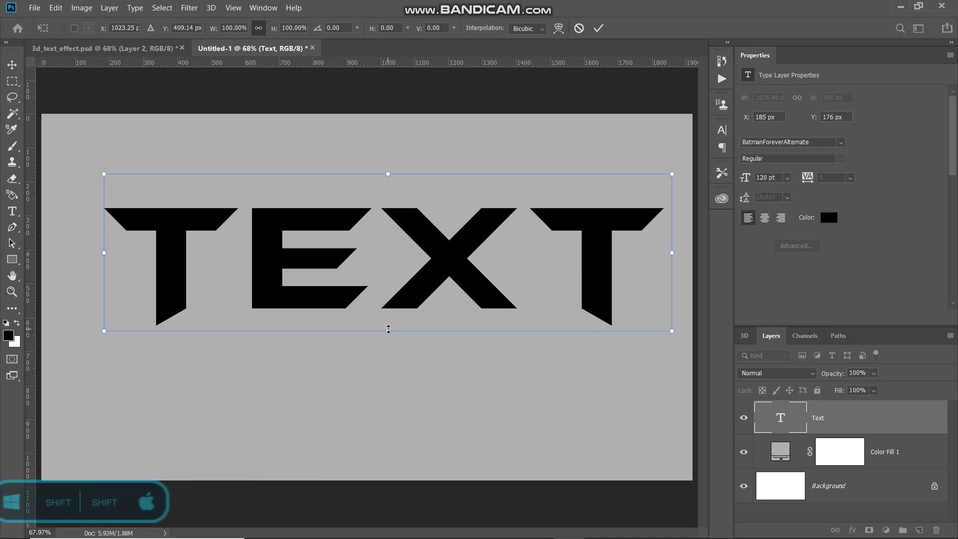
pyautogui.moveTo(388, 330); pyautogui.dragTo(386, 411)
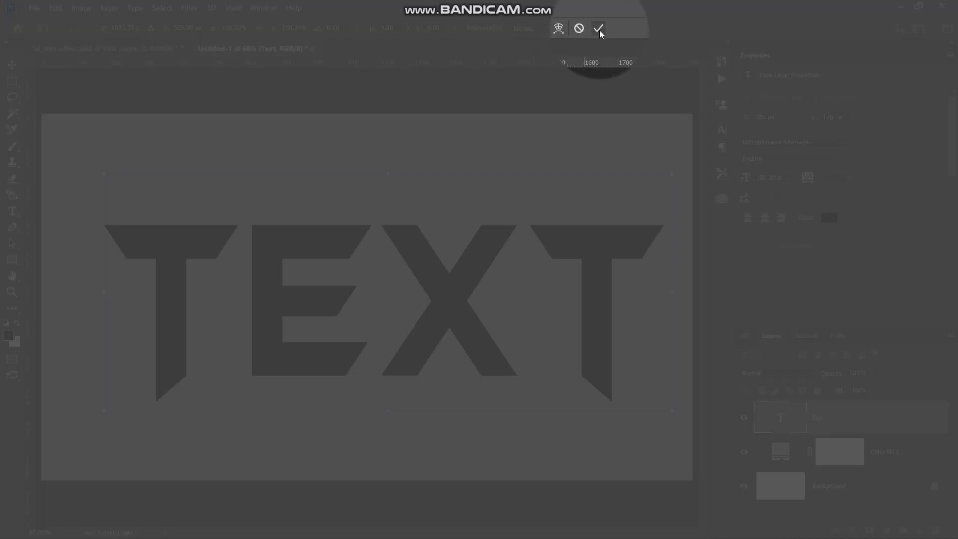
pyautogui.click(598, 28)
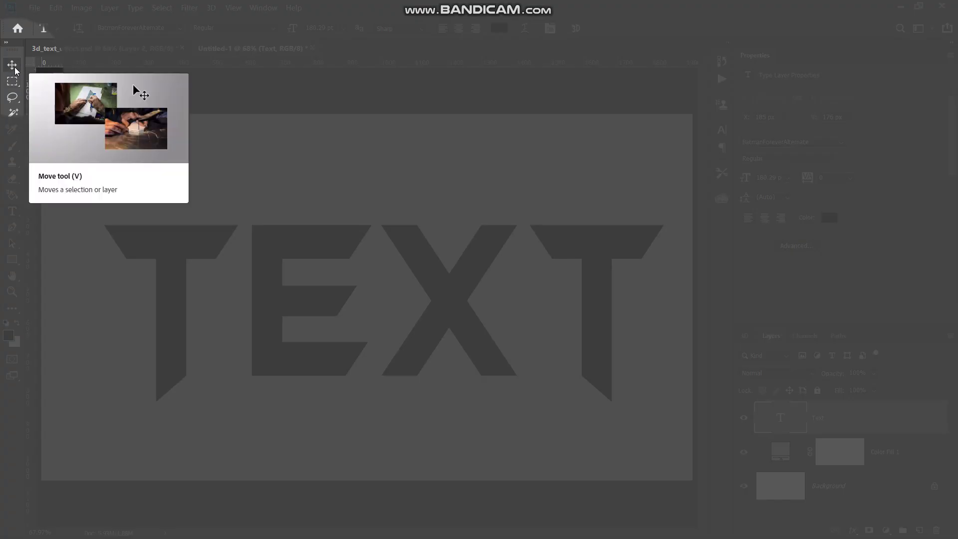
# Step: Move the text to the middle of the canvas, at about X 134 px and Y 164 px
pyautogui.click(14, 68)
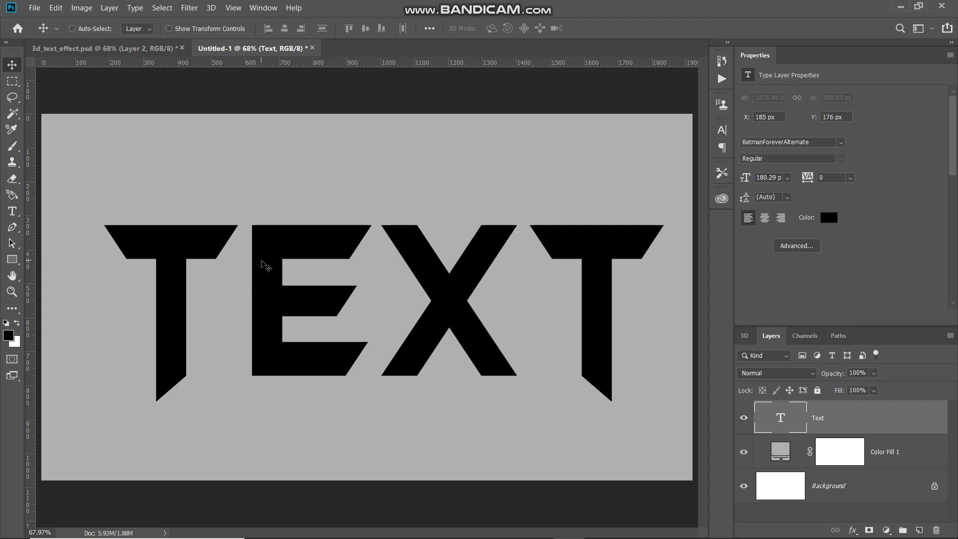
pyautogui.moveTo(259, 261); pyautogui.dragTo(244, 264)
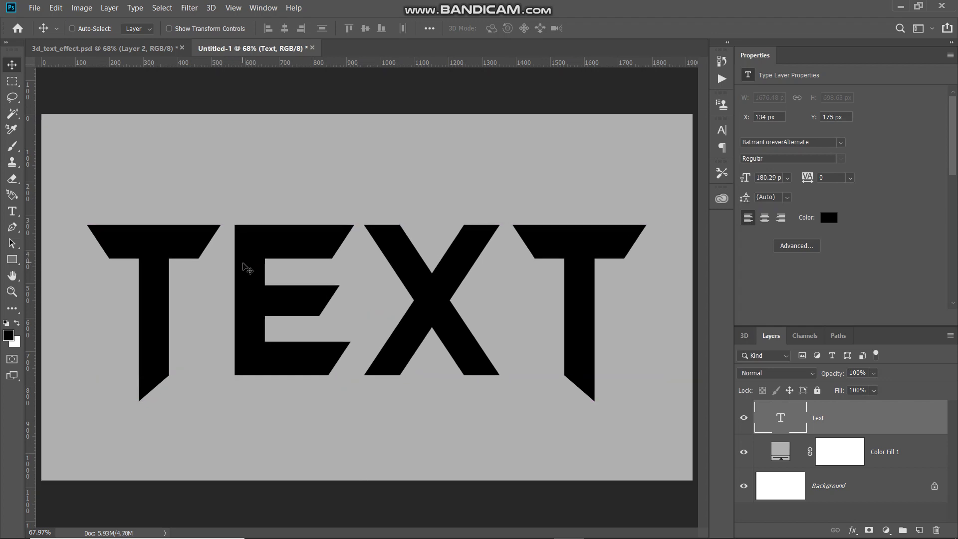
pyautogui.hotkey('shift', 'Up')
pyautogui.press('Up')
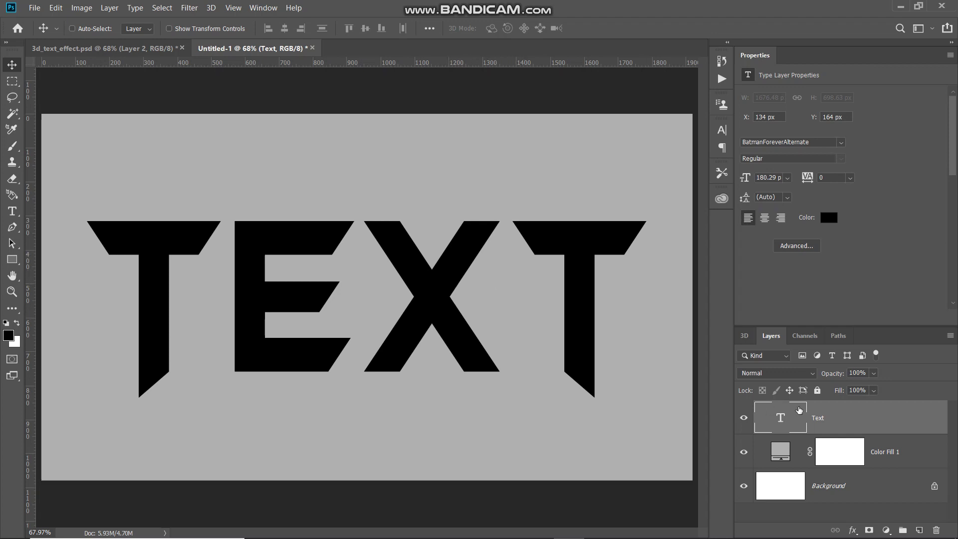
# Step: Create a new 3D extrusion from the Text layer
pyautogui.rightClick(883, 408)
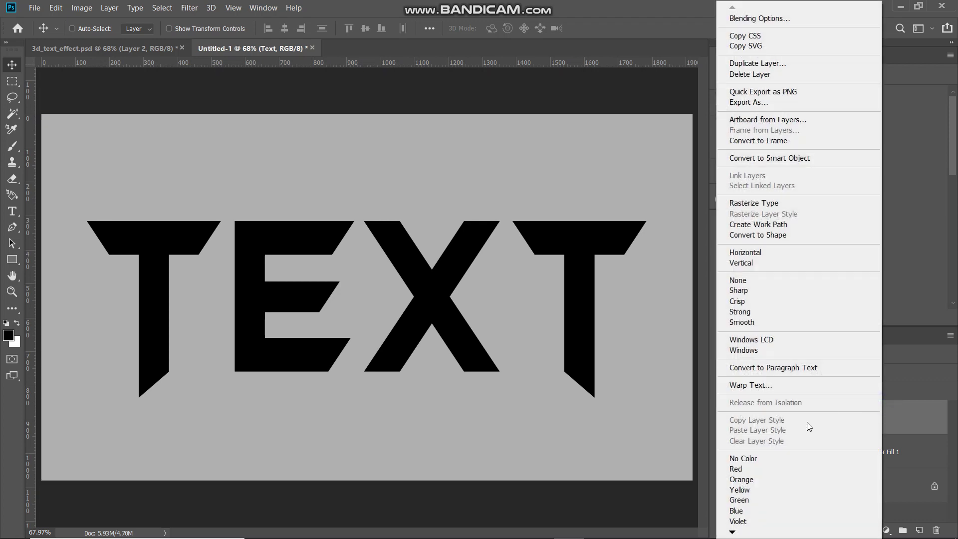
pyautogui.moveTo(733, 532)
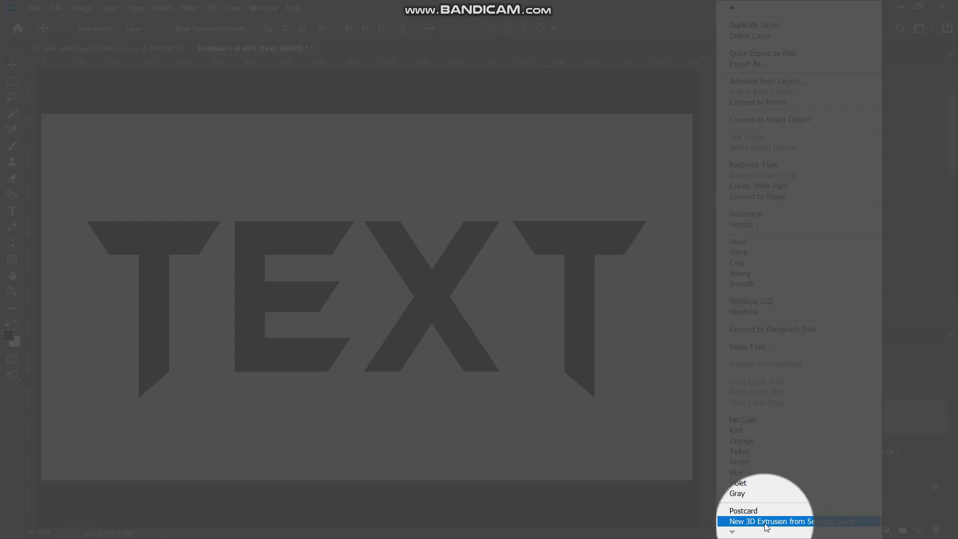
pyautogui.click(796, 521)
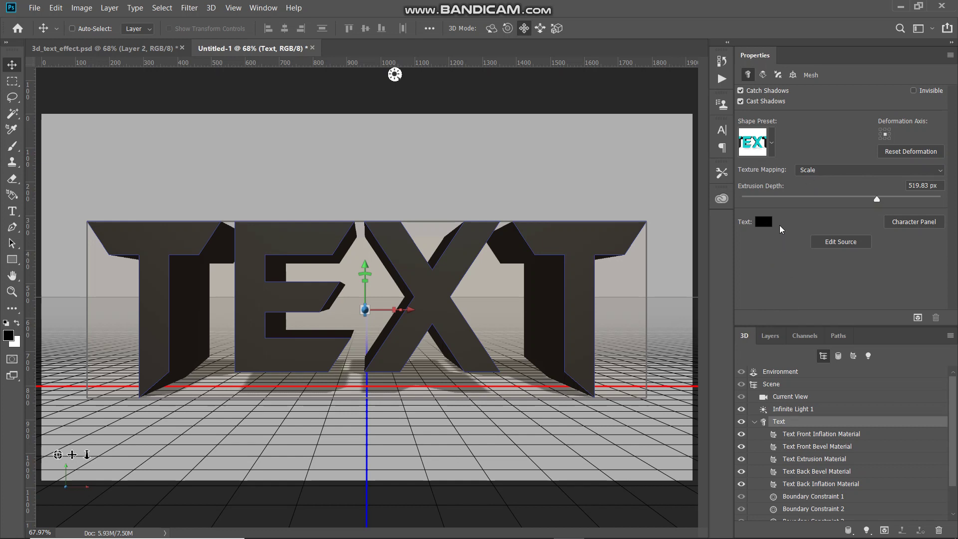
# Step: Give the 3D text mesh the third shape preset in the first row, Scale texture mapping and an extrusion depth of 320 px
pyautogui.click(771, 147)
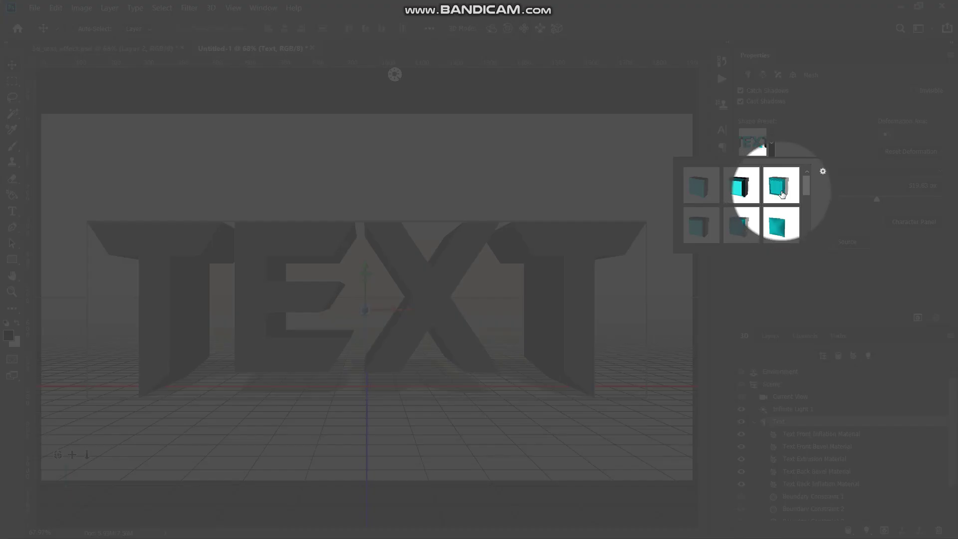
pyautogui.click(781, 194)
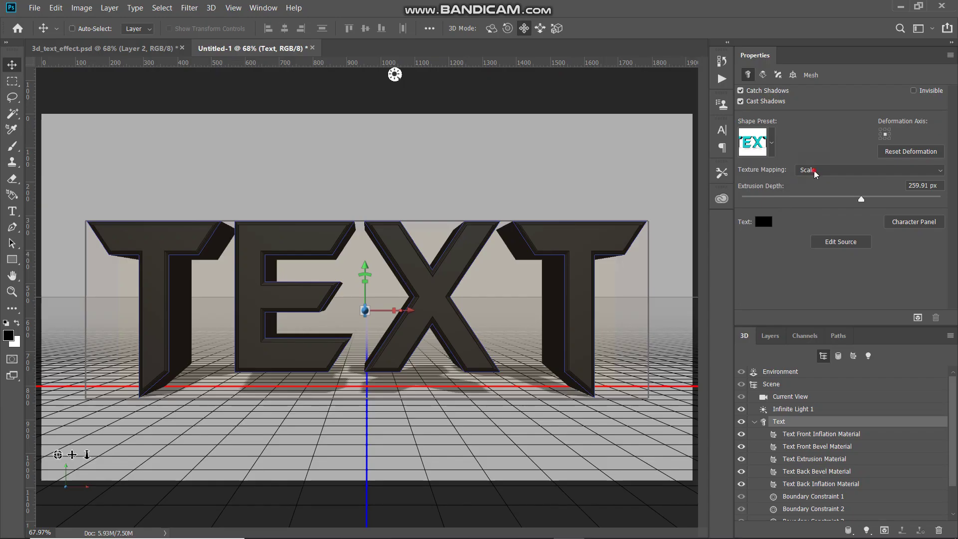
pyautogui.click(812, 172)
pyautogui.click(812, 181)
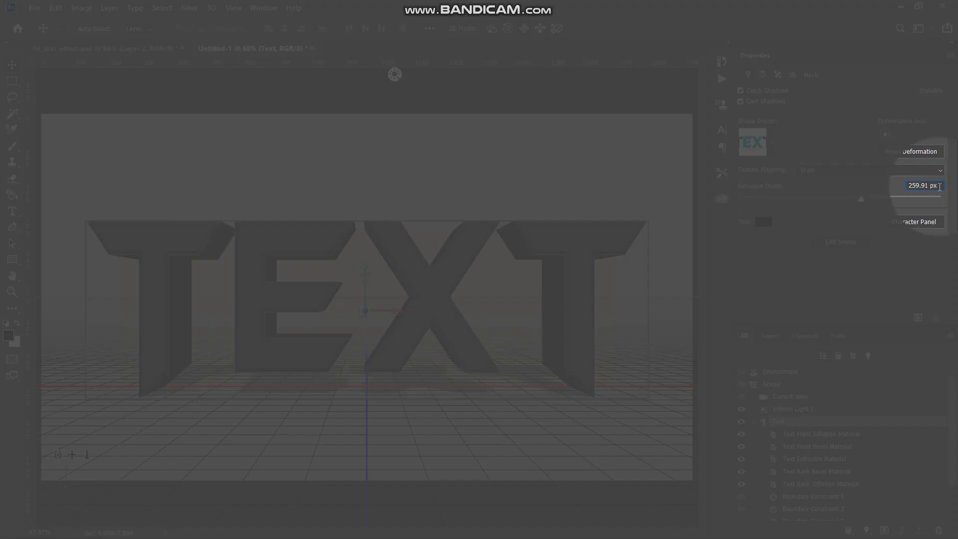
pyautogui.doubleClick(925, 185)
pyautogui.write('320')
pyautogui.press('Return')
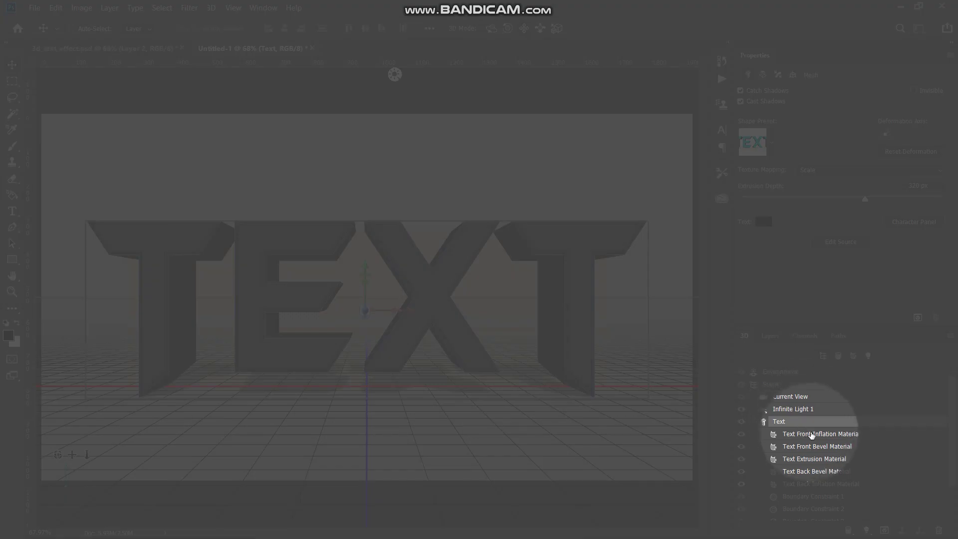
# Step: Apply the first glossy blue preset to the Text Front Inflation Material
pyautogui.click(817, 438)
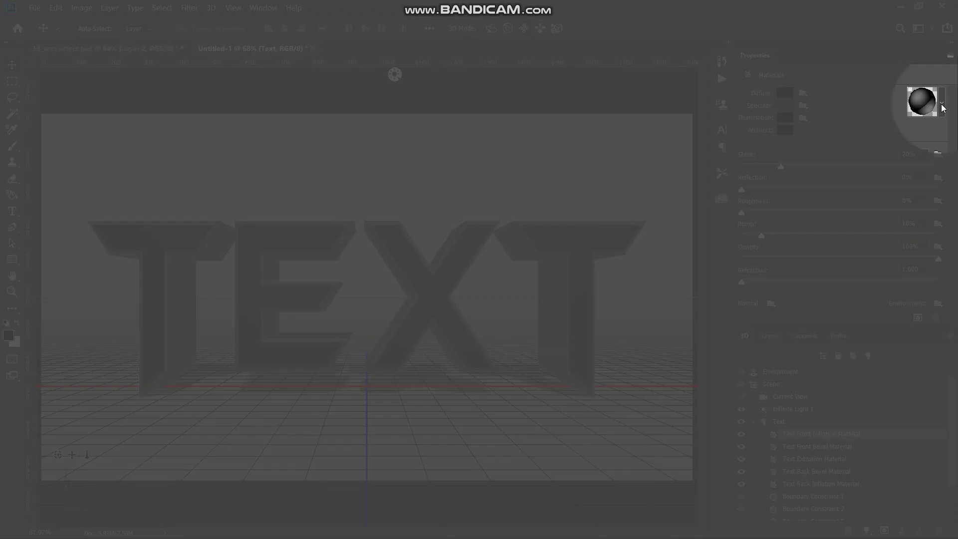
pyautogui.click(942, 105)
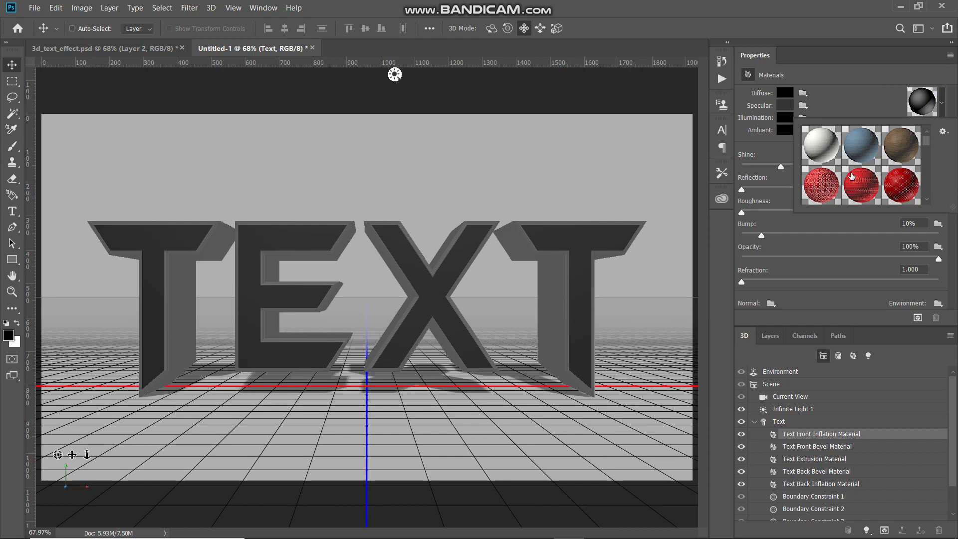
pyautogui.scroll(-2, 851, 176)
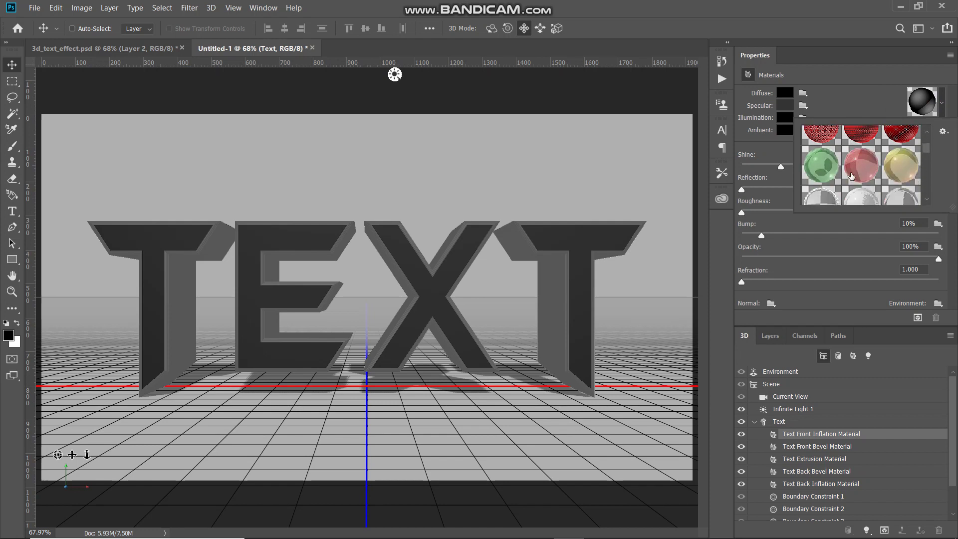
pyautogui.scroll(-1, 851, 175)
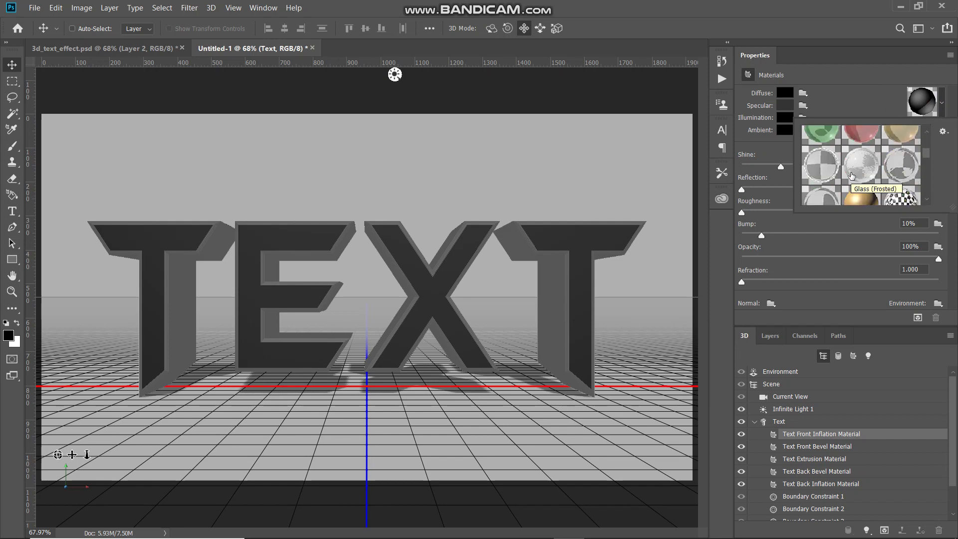
pyautogui.scroll(-4, 821, 188)
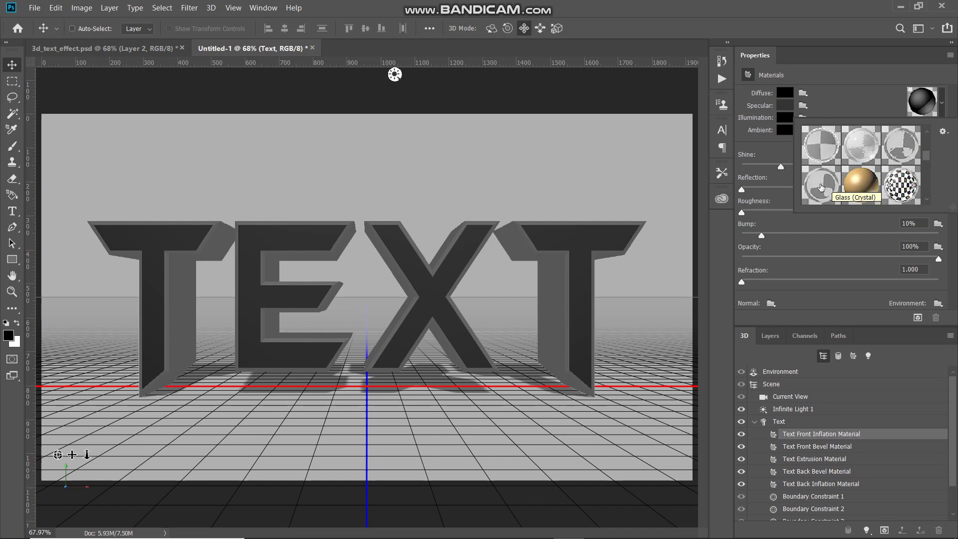
pyautogui.scroll(-1, 822, 185)
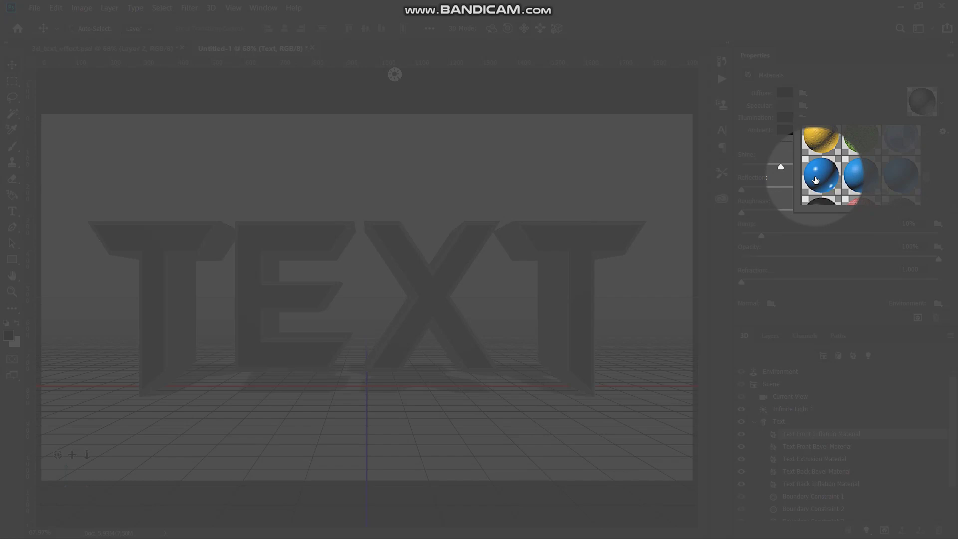
pyautogui.click(816, 178)
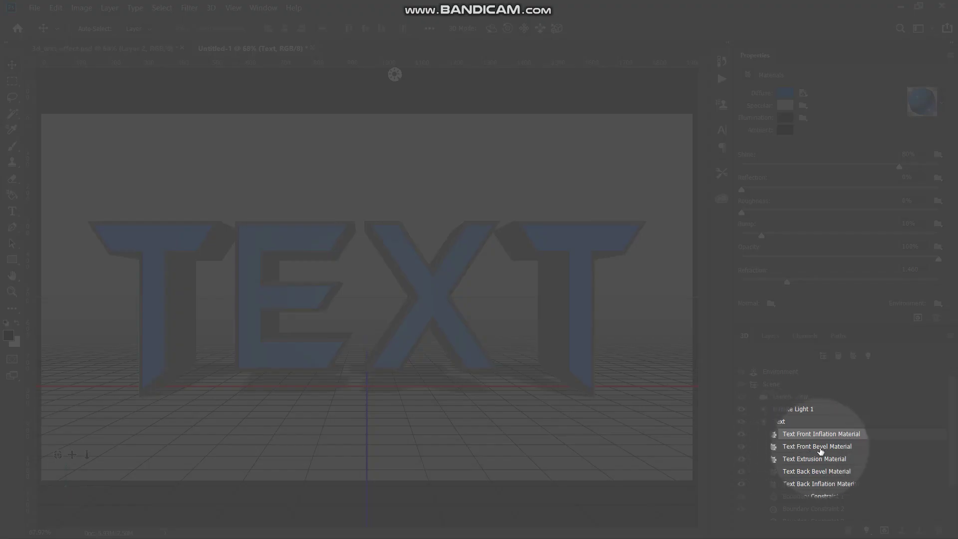
# Step: Apply the Metal Gold preset to the Text Front Bevel Material
pyautogui.click(821, 447)
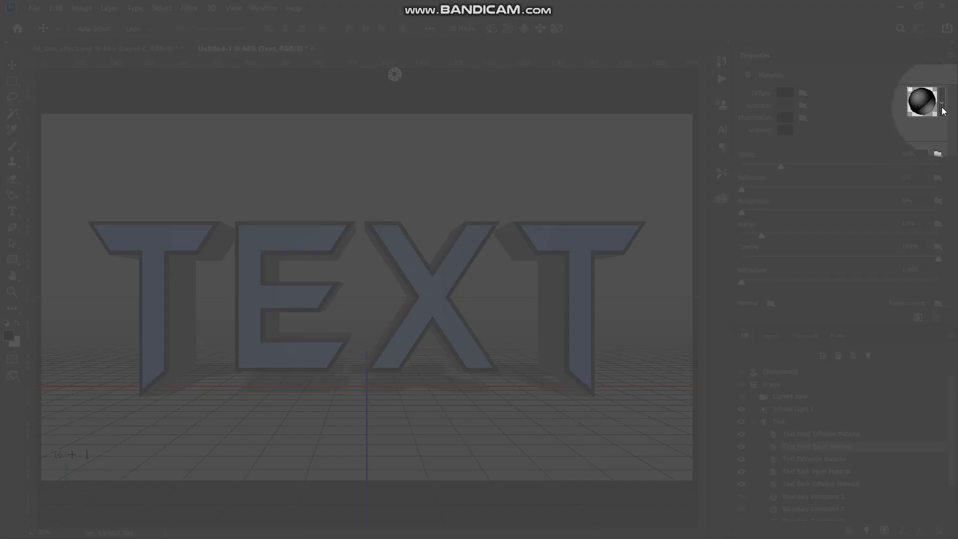
pyautogui.click(943, 107)
pyautogui.scroll(-2, 852, 177)
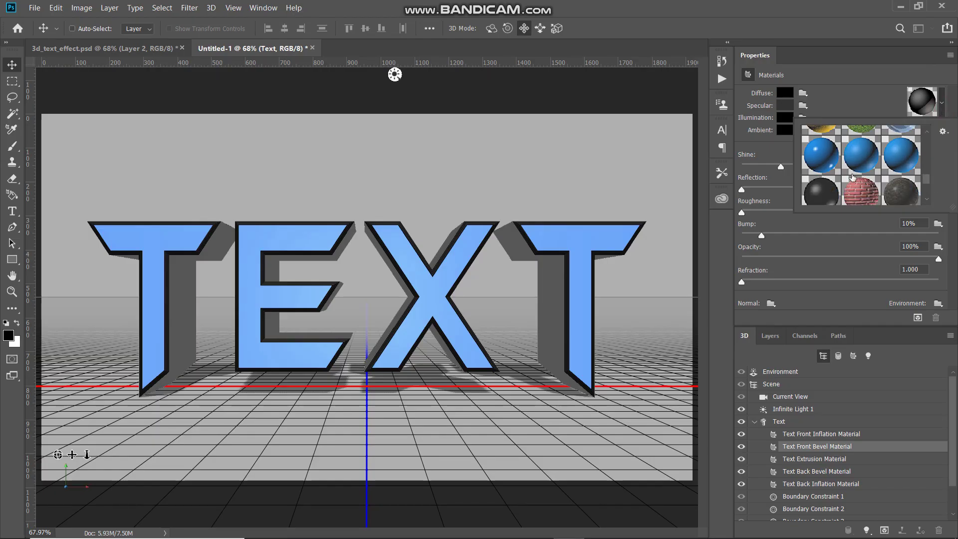
pyautogui.scroll(2, 851, 170)
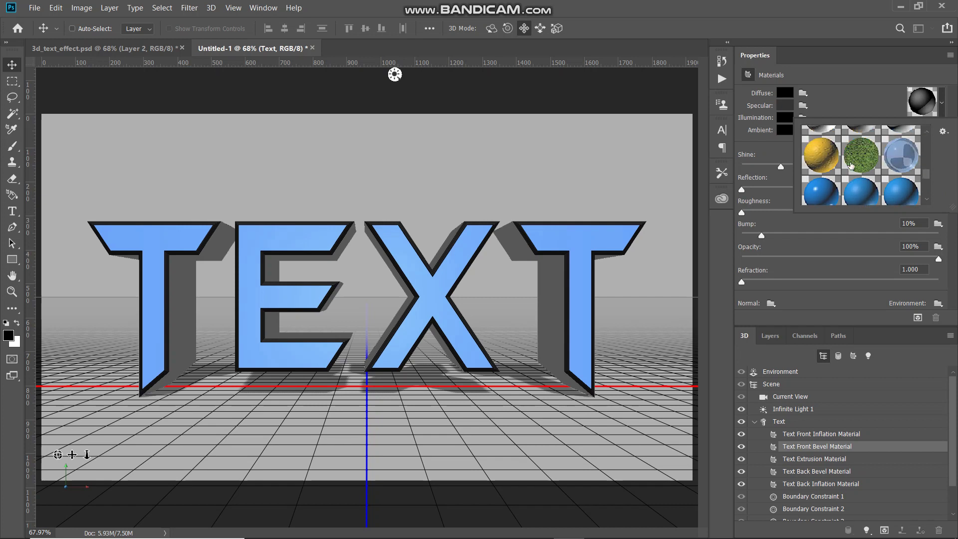
pyautogui.scroll(1, 852, 165)
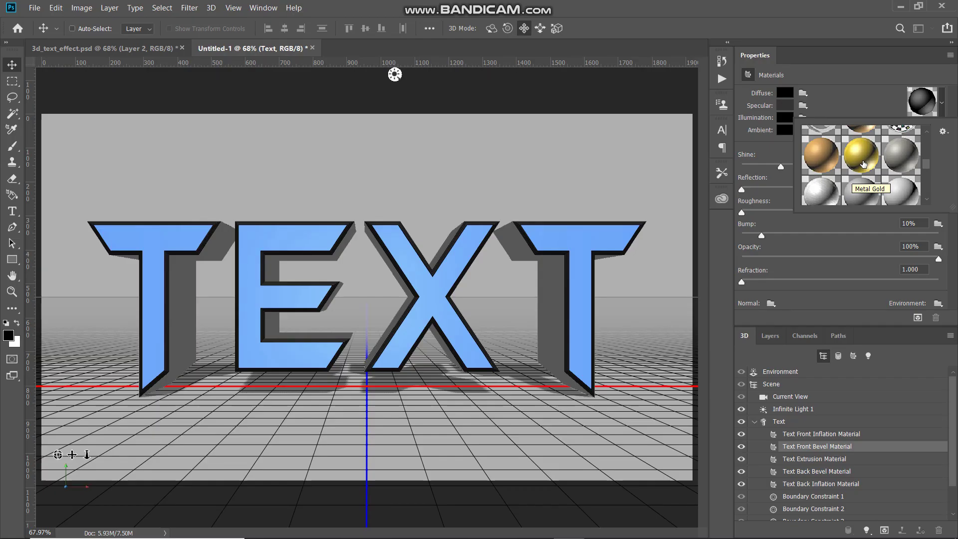
pyautogui.click(863, 164)
pyautogui.click(942, 107)
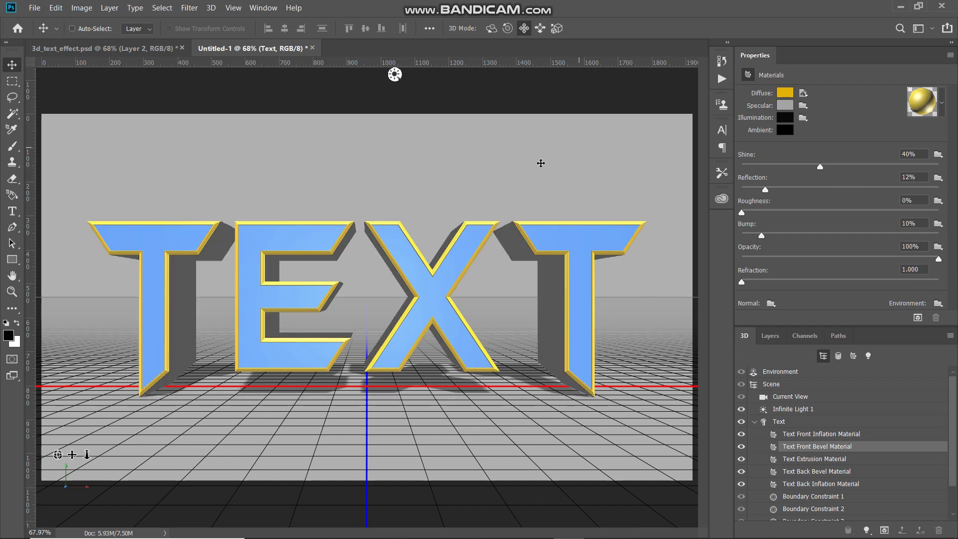
pyautogui.click(549, 232)
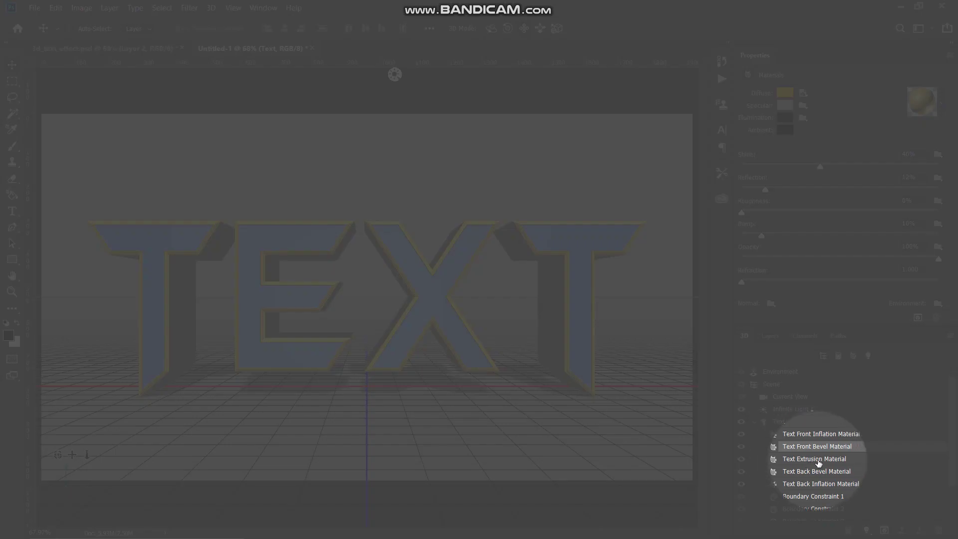
# Step: Apply the yellow orange-peel preset to the Text Extrusion Material
pyautogui.click(818, 460)
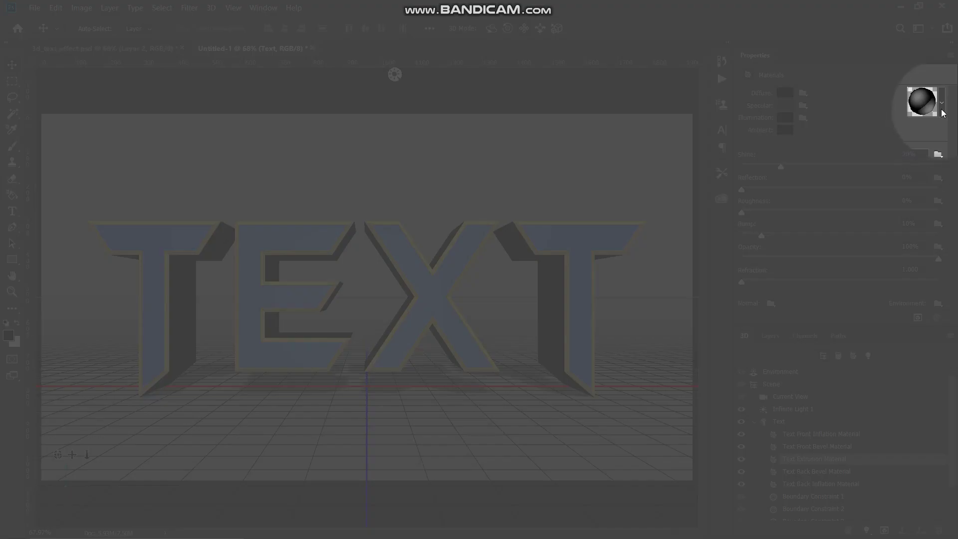
pyautogui.click(942, 103)
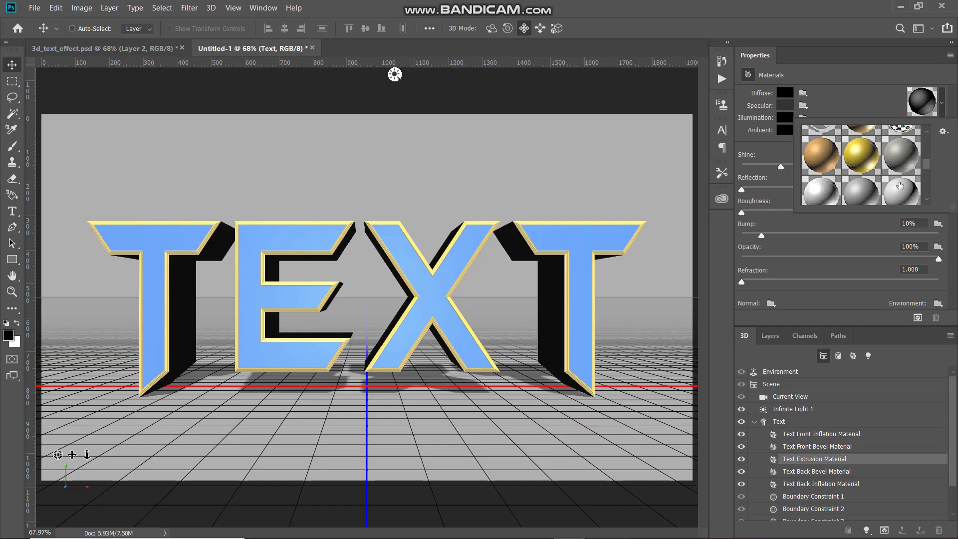
pyautogui.scroll(-3, 834, 174)
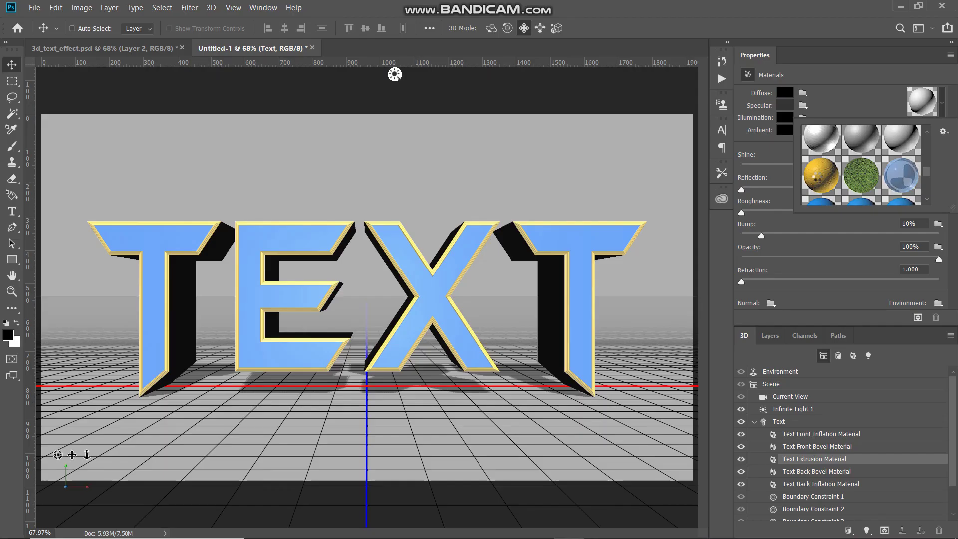
pyautogui.click(818, 179)
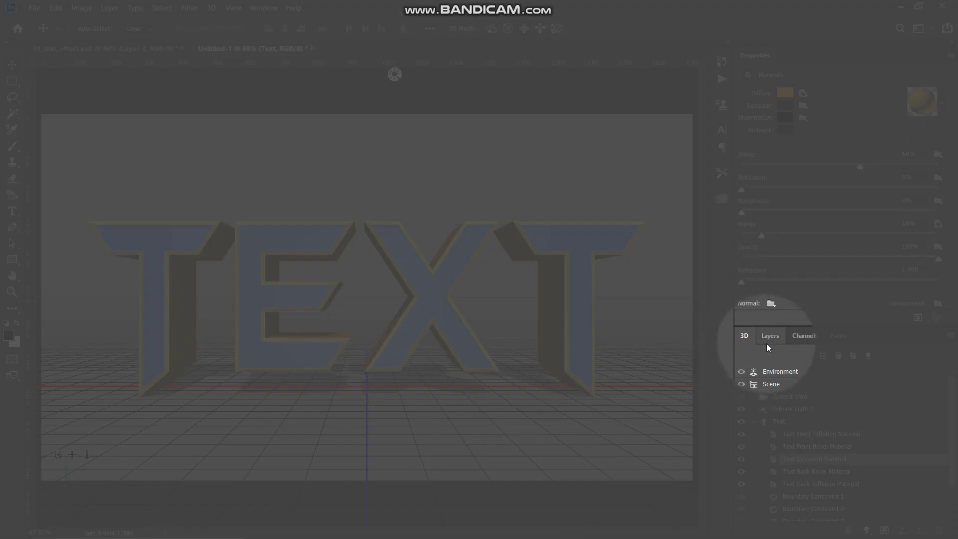
# Step: Convert the Color Fill 1 background layer into a 3D postcard
pyautogui.click(768, 344)
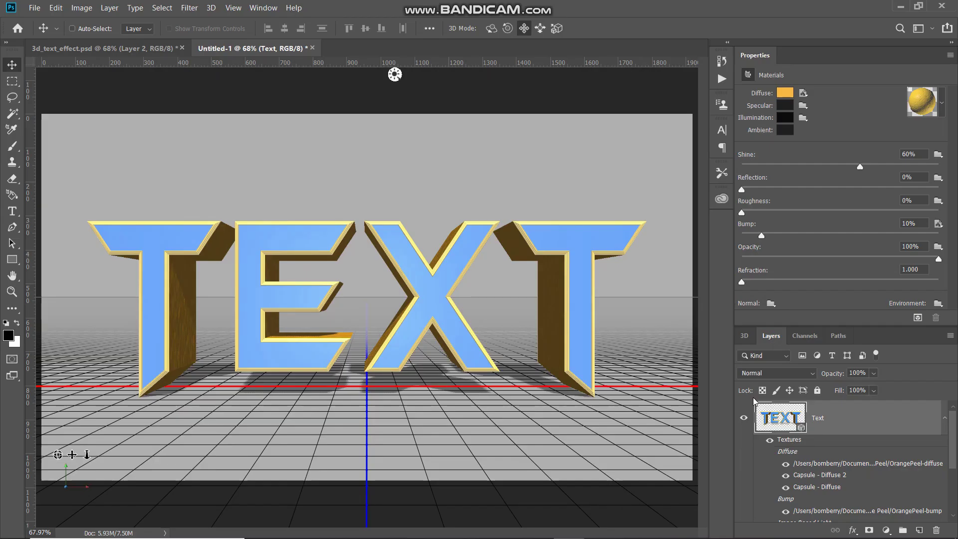
pyautogui.scroll(-3, 758, 462)
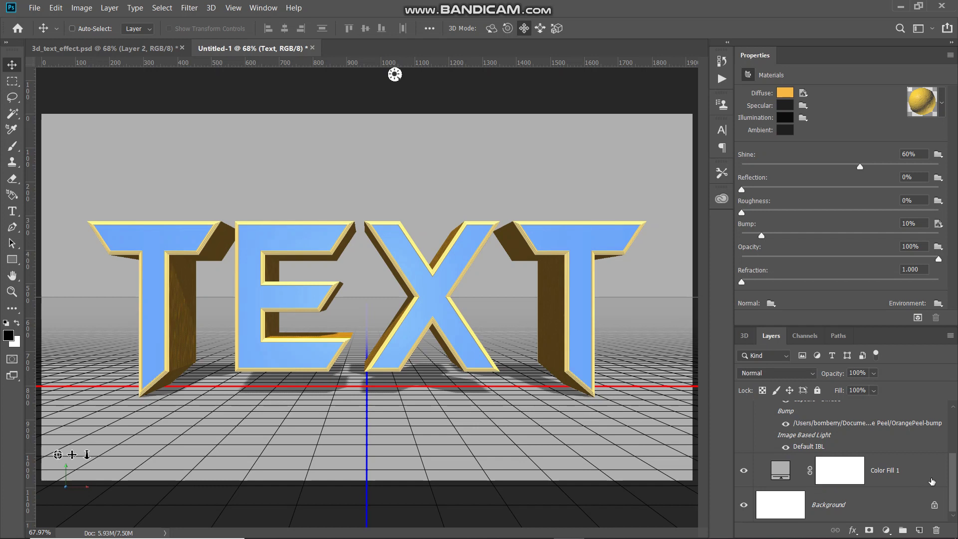
pyautogui.click(929, 480)
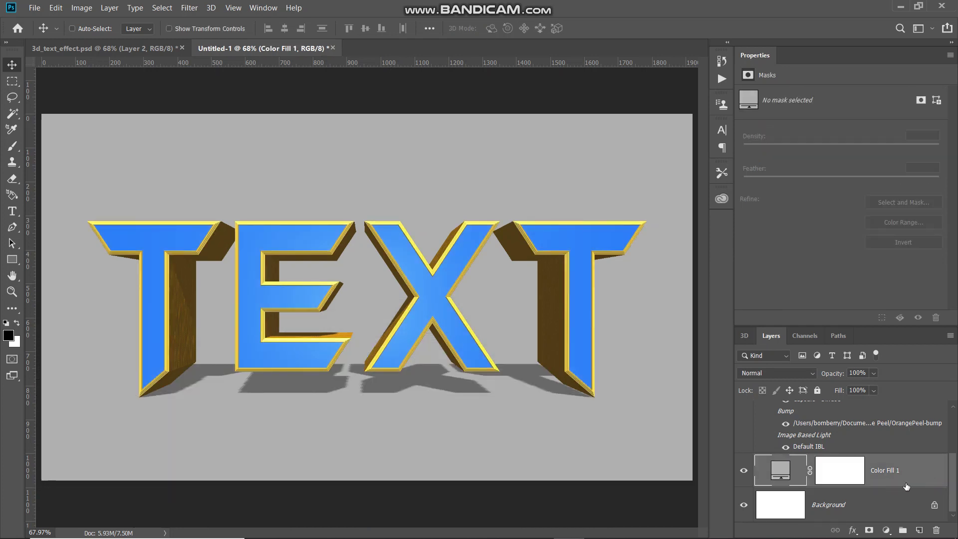
pyautogui.rightClick(908, 473)
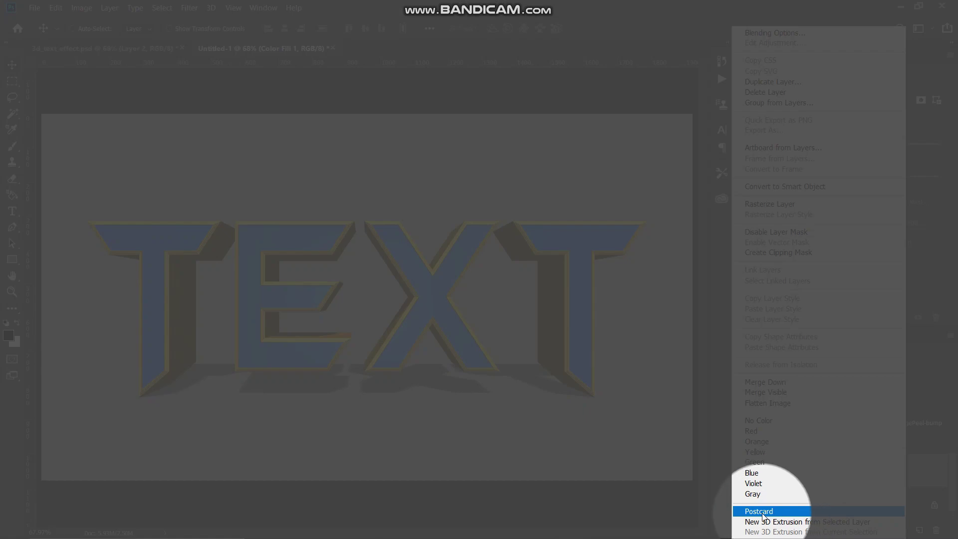
pyautogui.click(762, 512)
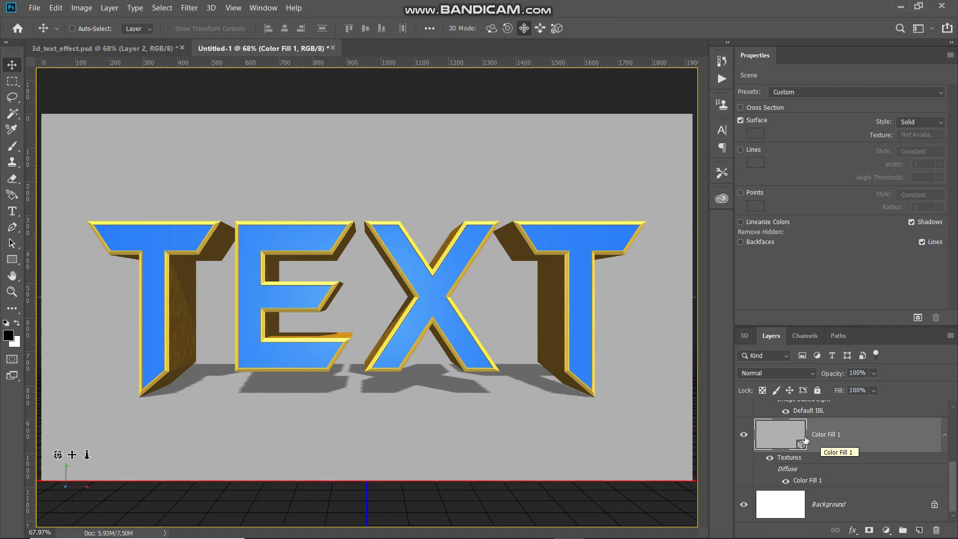
# Step: Merge the Text 3D layer with the Color Fill 1 postcard and render the merged 3D layer
pyautogui.scroll(5, 777, 432)
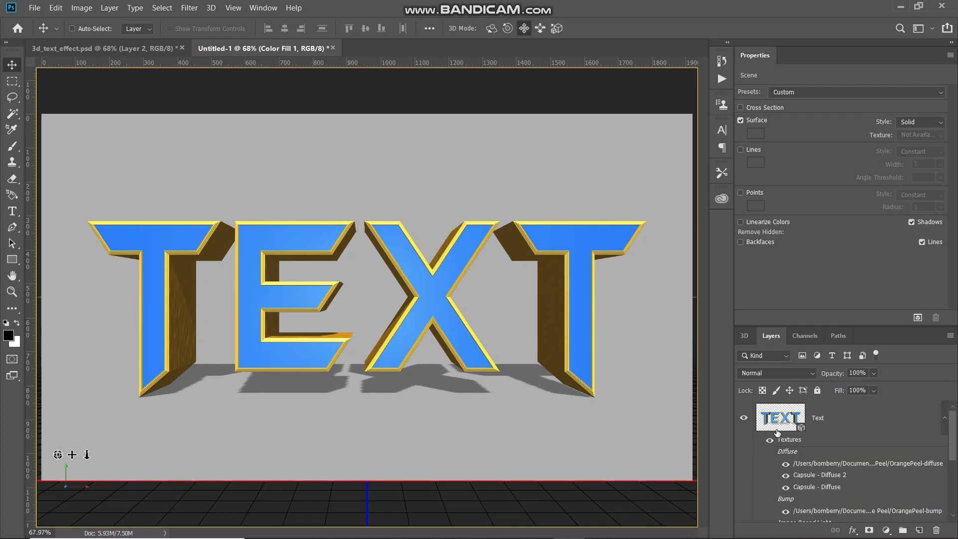
pyautogui.click(841, 418)
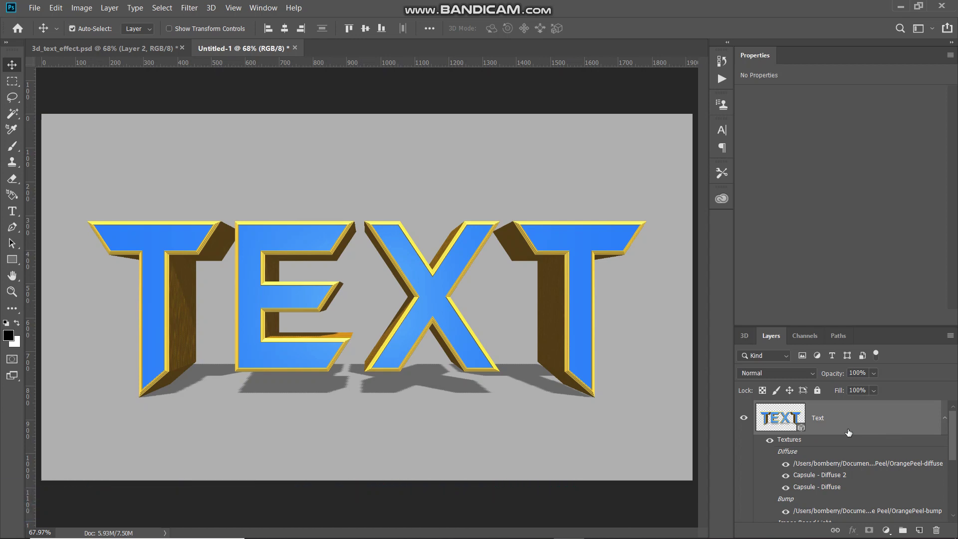
pyautogui.hotkey('ctrl', 'e')
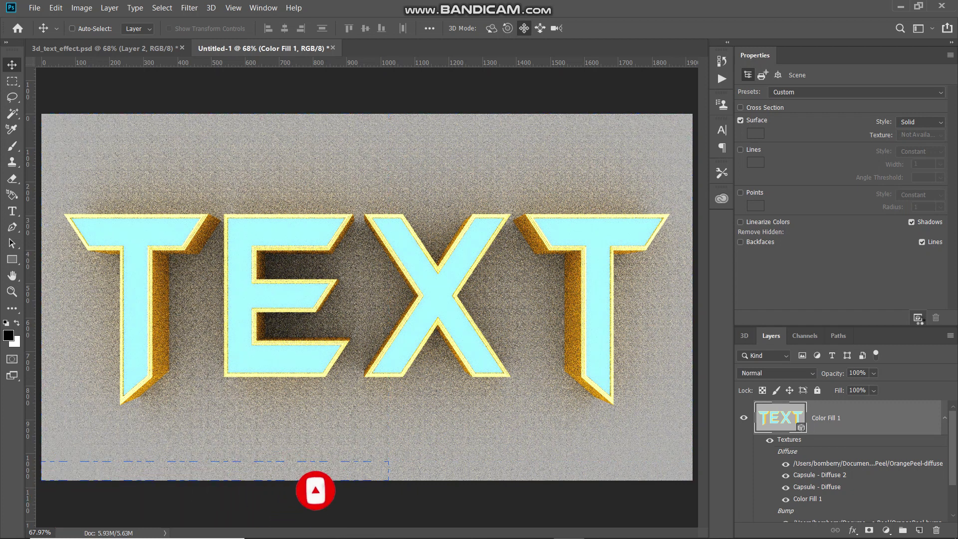
pyautogui.click(467, 434)
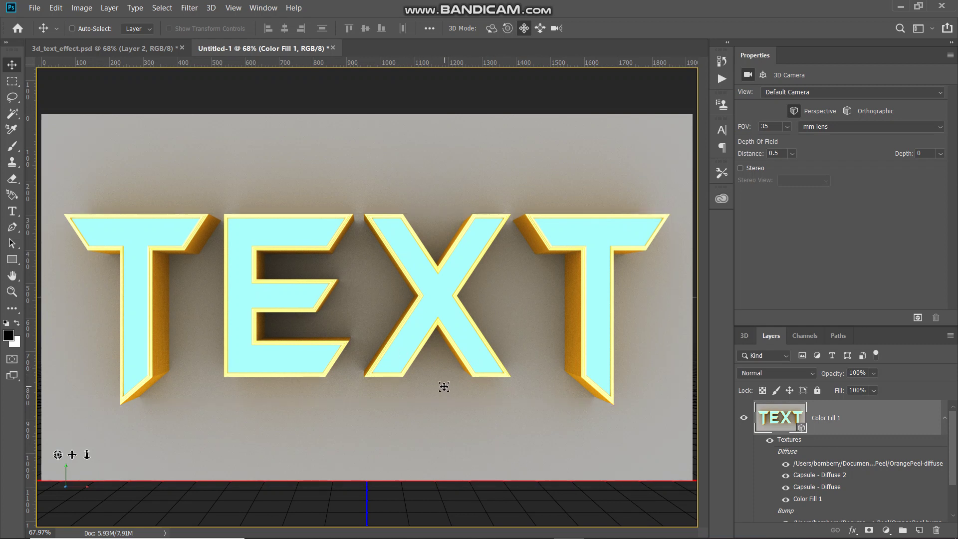
# Step: Rasterize the rendered Color Fill 1 3D layer and make a hidden duplicate of it
pyautogui.rightClick(862, 417)
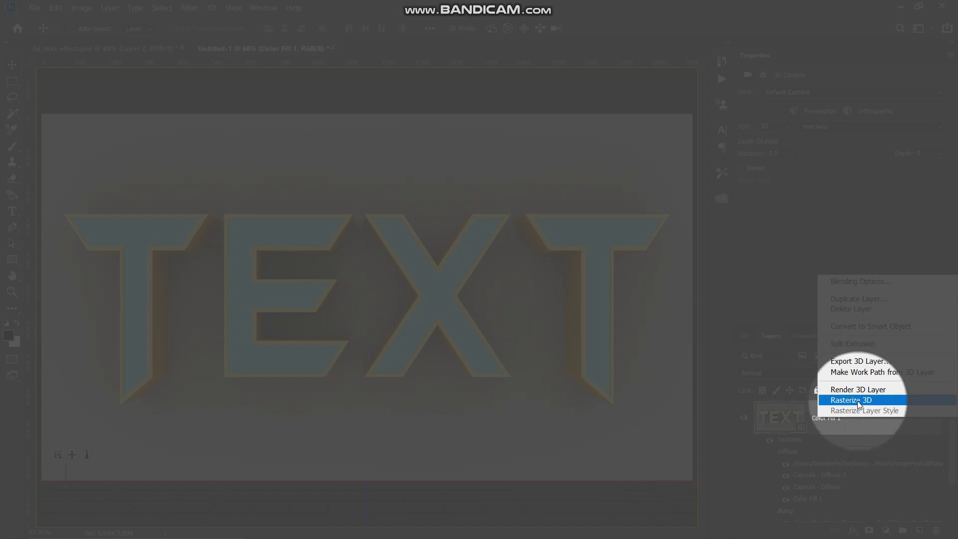
pyautogui.click(861, 400)
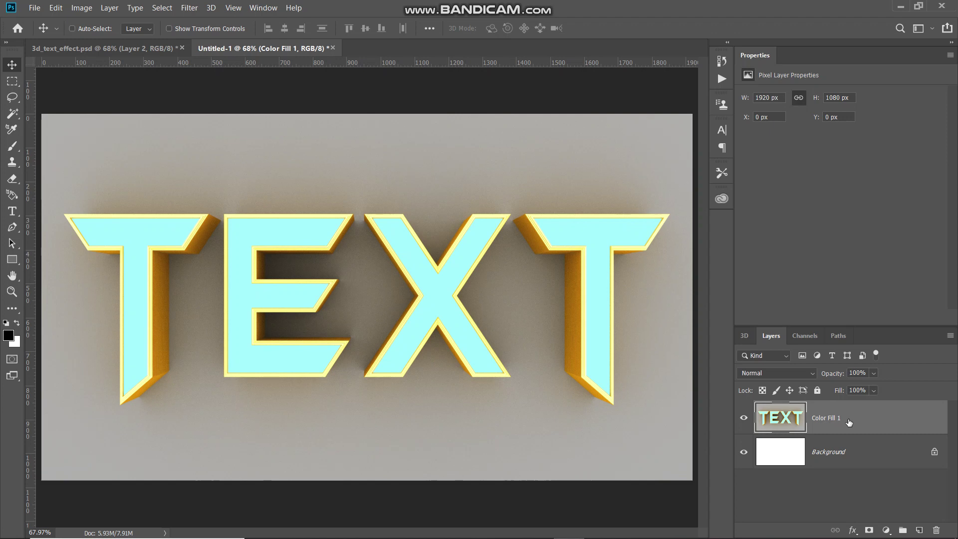
pyautogui.hotkey('ctrl', 'j')
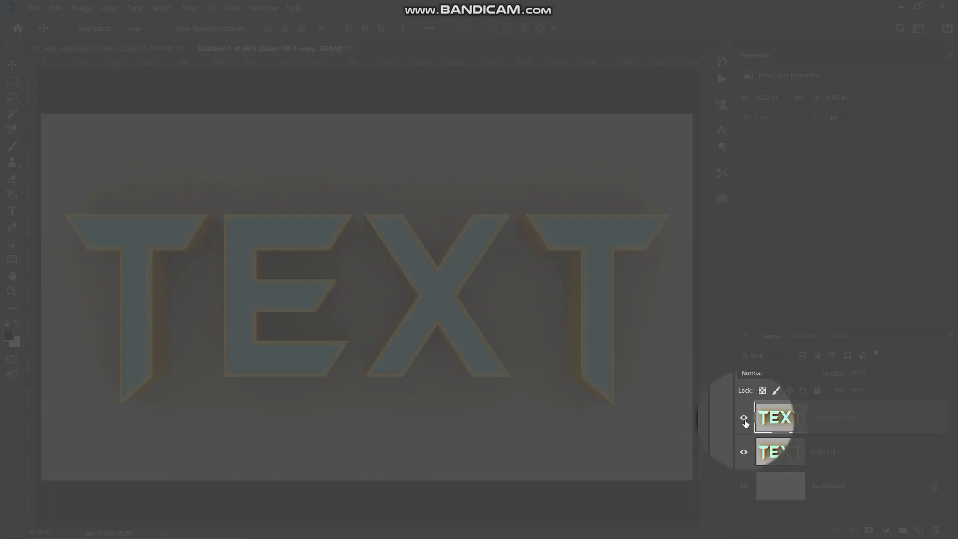
pyautogui.click(744, 419)
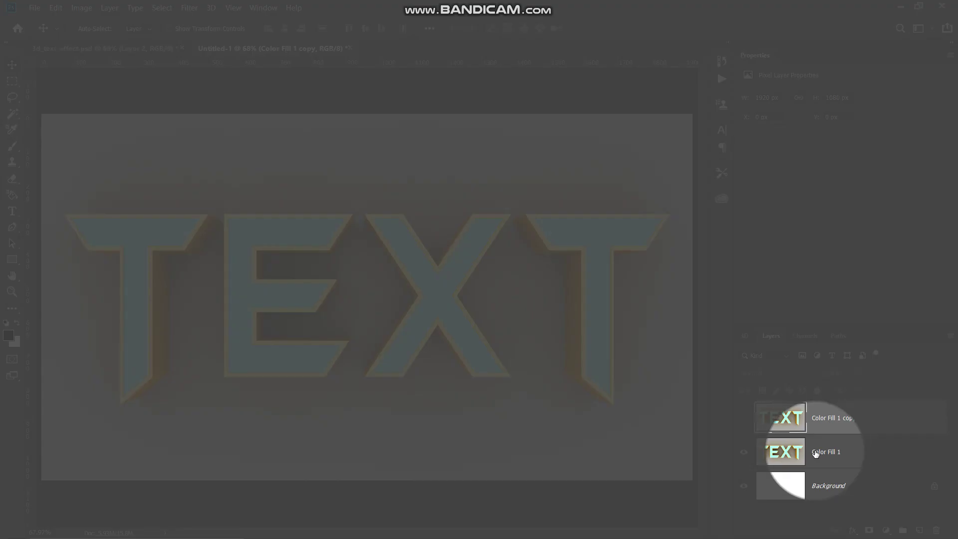
# Step: Select the light blue faces of all four letters on the Color Fill 1 layer with the Magic Wand
pyautogui.click(816, 453)
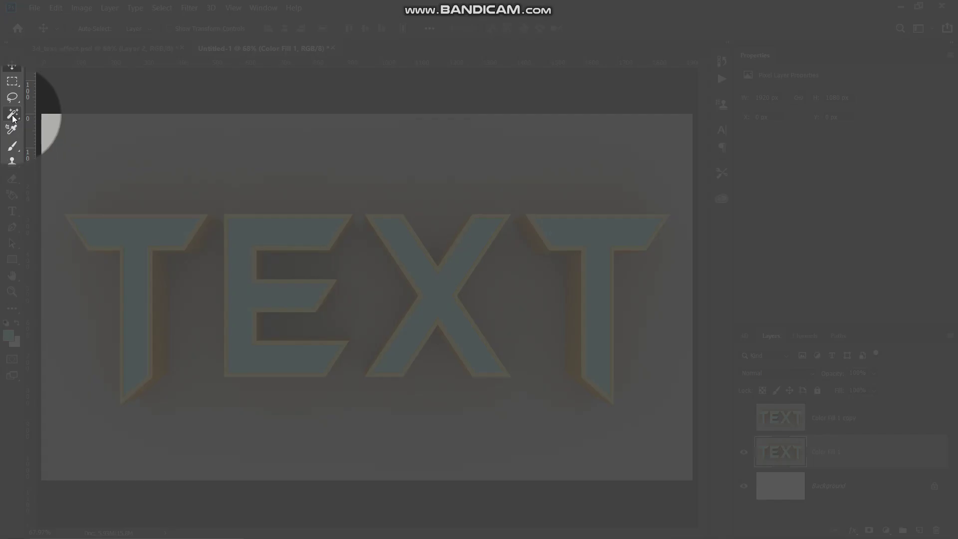
pyautogui.click(12, 113)
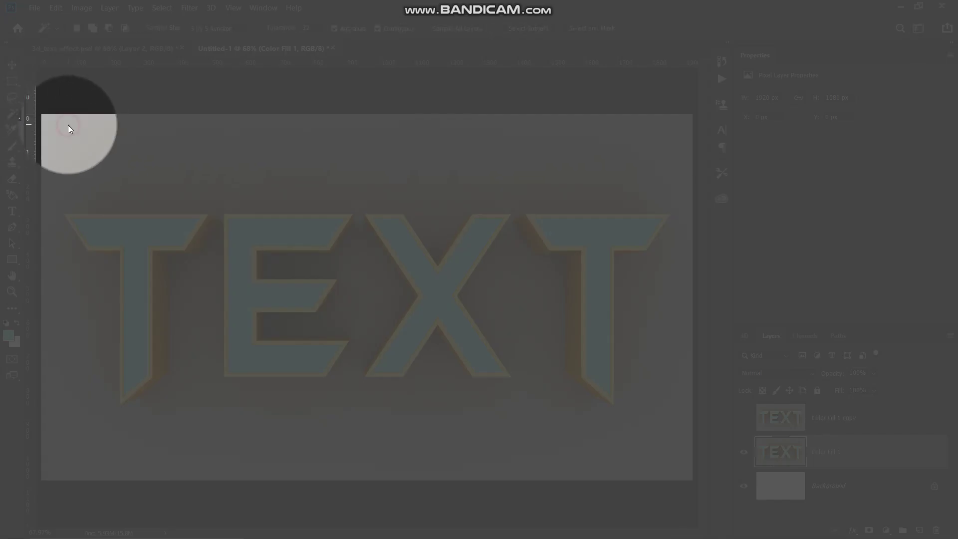
pyautogui.click(70, 125)
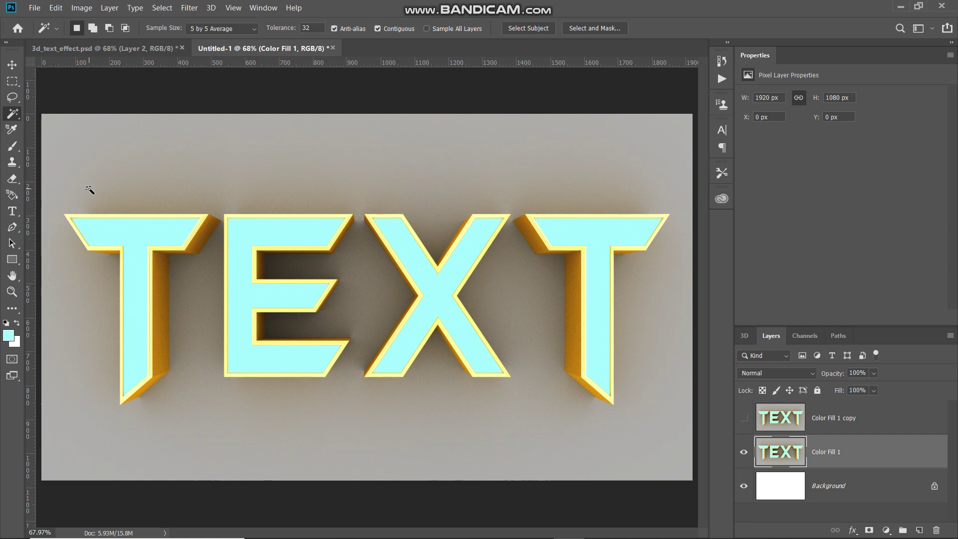
pyautogui.click(133, 232)
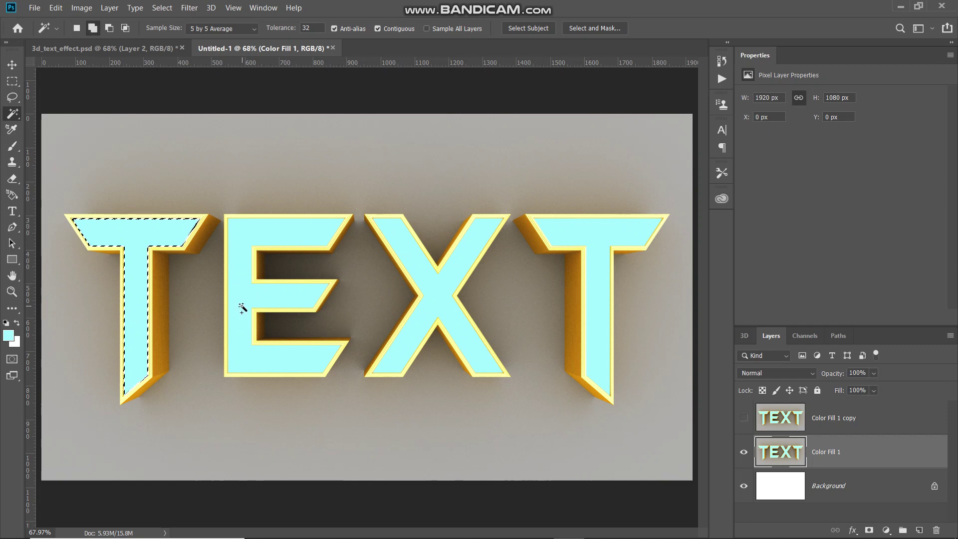
pyautogui.press('shift')
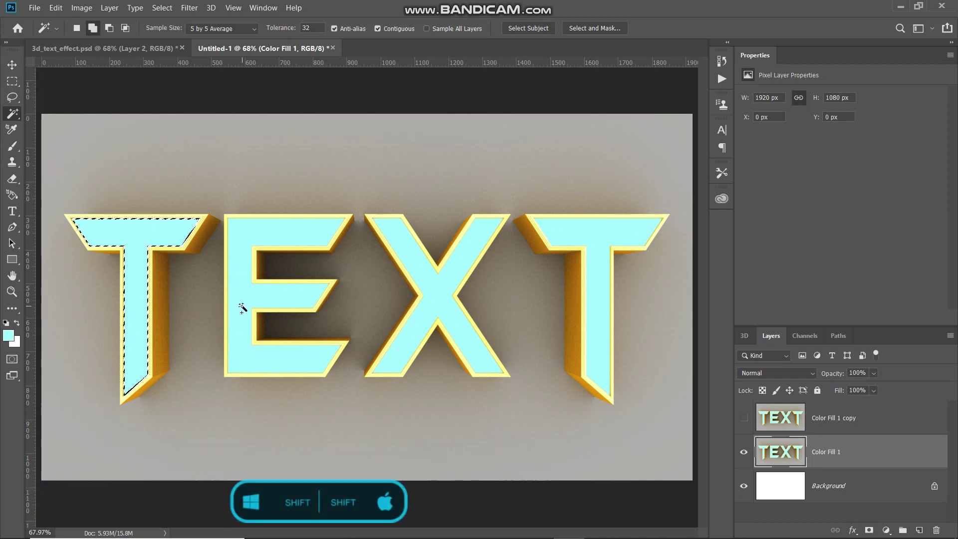
pyautogui.keyDown('shift'); pyautogui.click(242, 287); pyautogui.keyUp('shift')
pyautogui.press('shift')
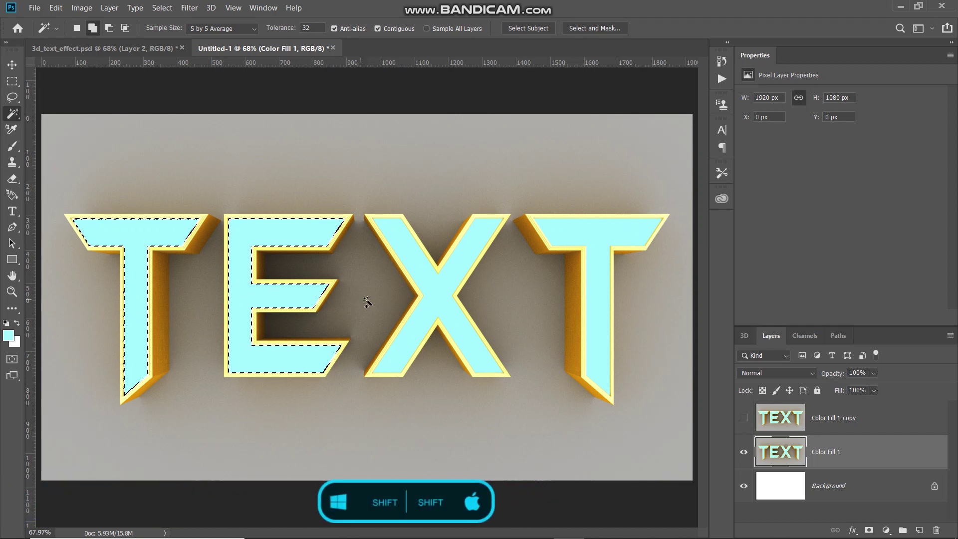
pyautogui.keyDown('shift'); pyautogui.click(436, 294); pyautogui.keyUp('shift')
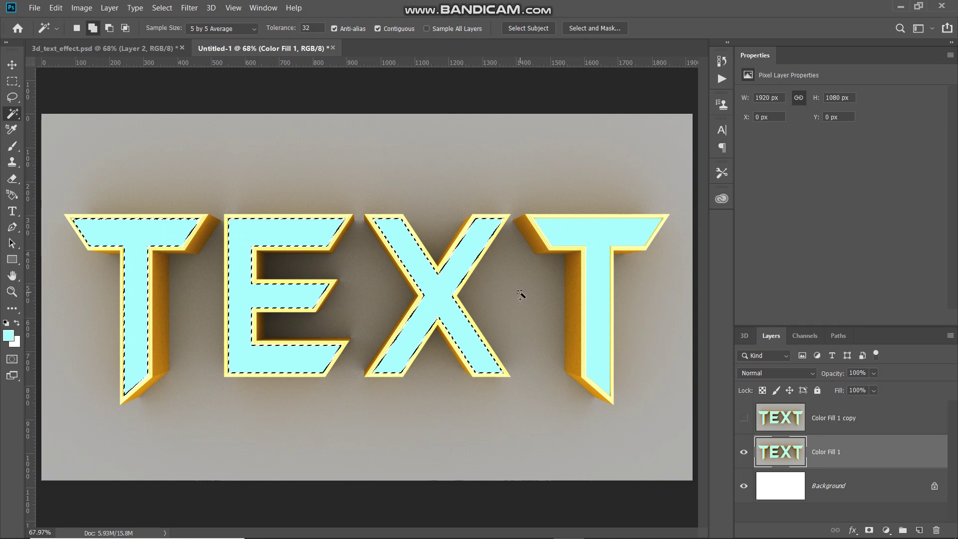
pyautogui.keyDown('shift'); pyautogui.click(595, 240); pyautogui.keyUp('shift')
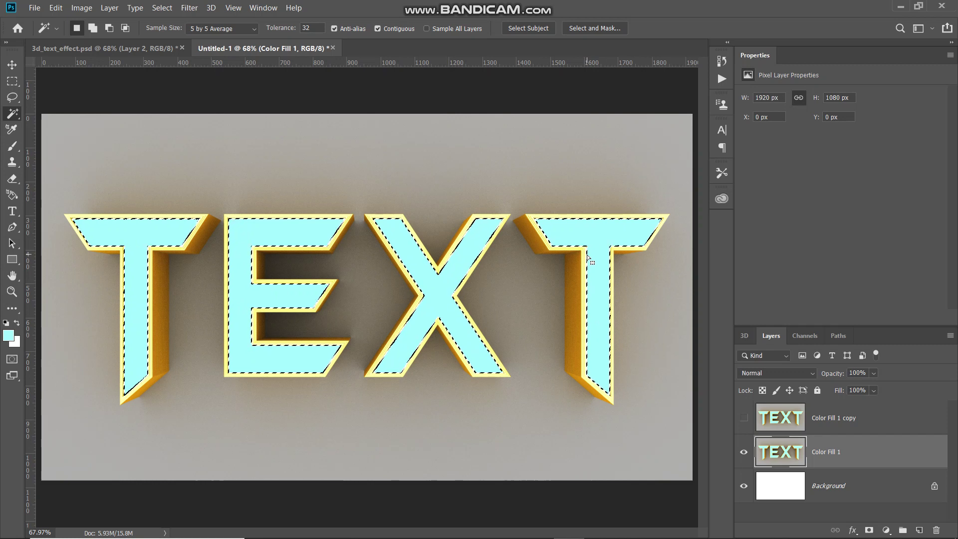
# Step: Set the foreground color to #828282 and fill the selected letter faces on Color Fill 1 with it
pyautogui.click(9, 337)
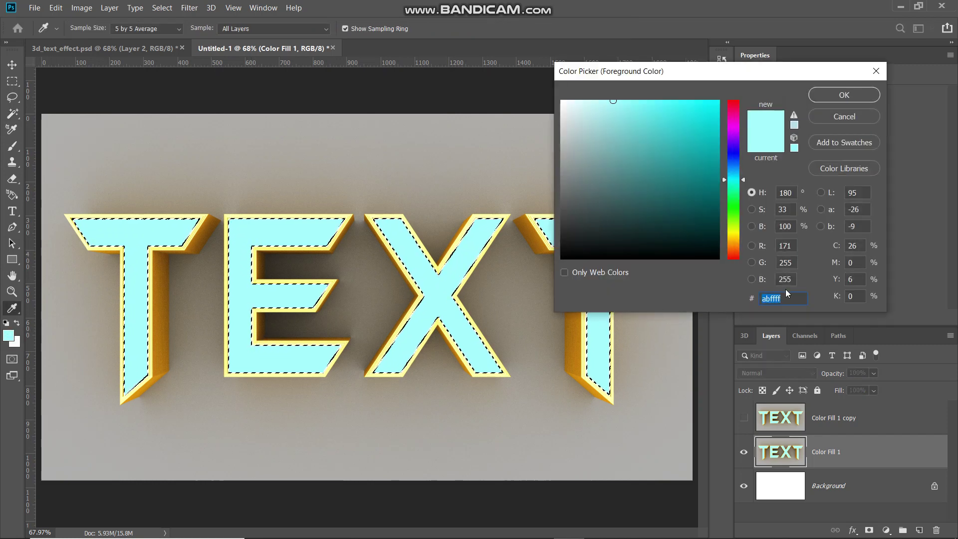
pyautogui.write('828282')
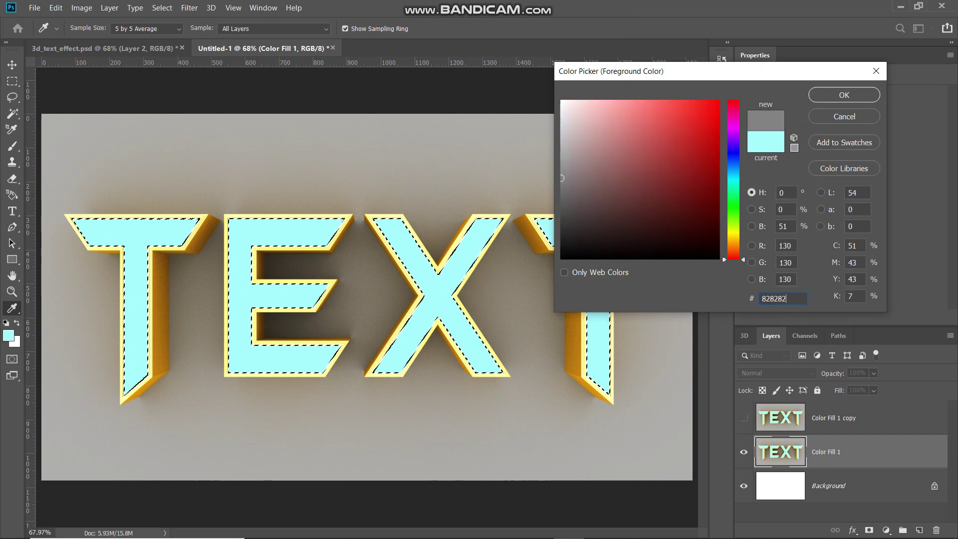
pyautogui.press('Return')
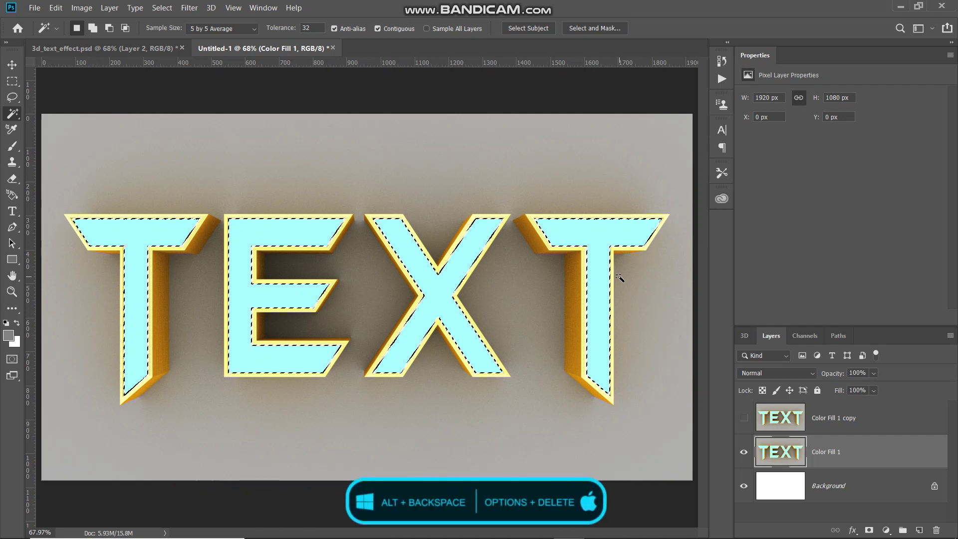
pyautogui.hotkey('alt', 'BackSpace')
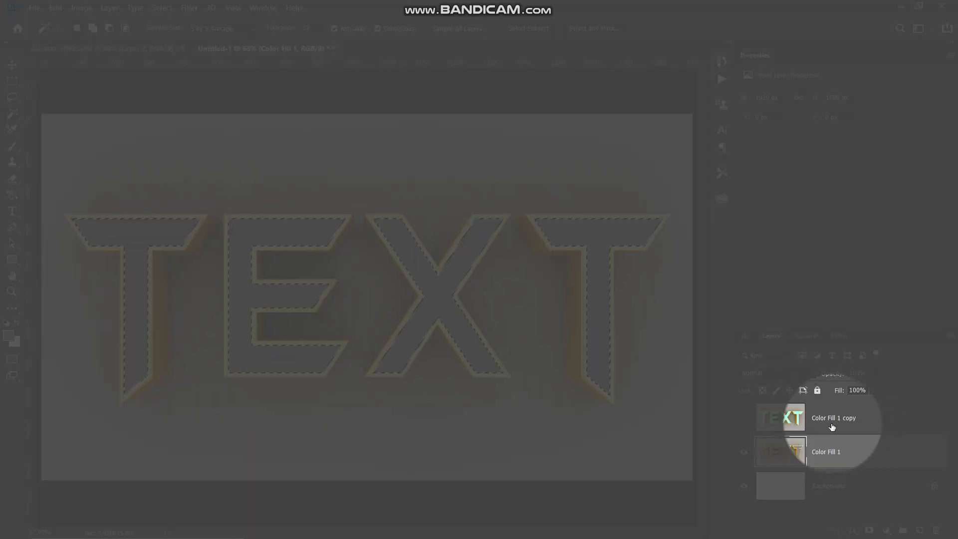
# Step: Make the Color Fill 1 copy layer active and visible, and contract the letter-face selection by 5 pixels
pyautogui.click(841, 418)
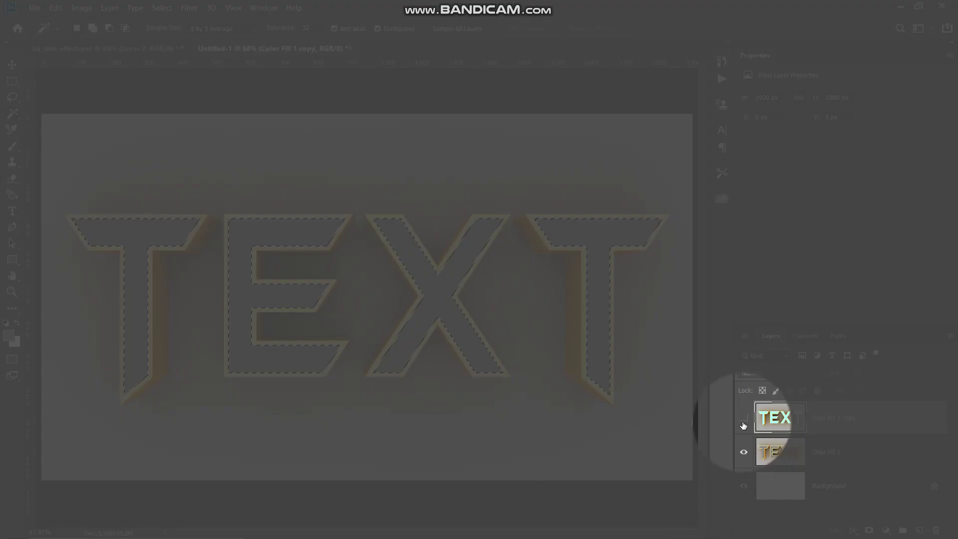
pyautogui.click(744, 418)
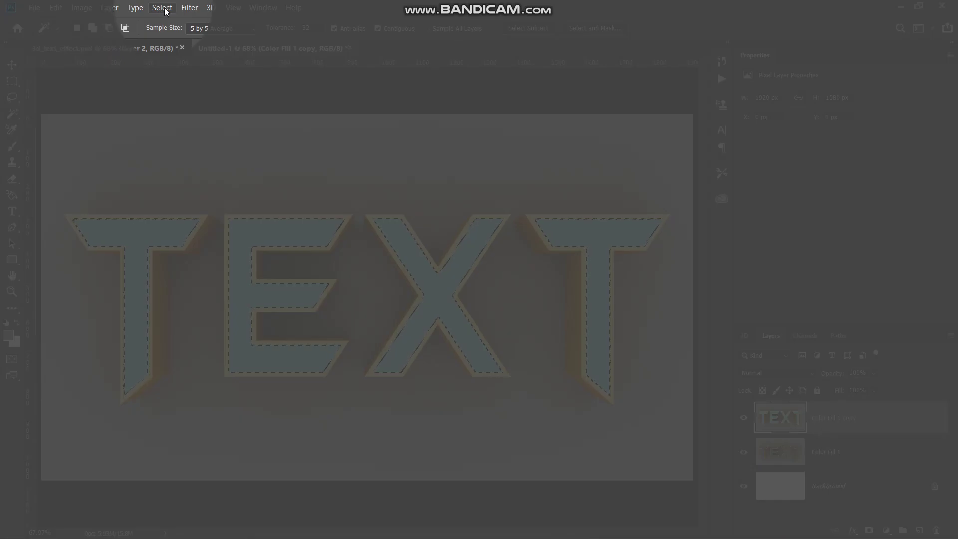
pyautogui.click(162, 8)
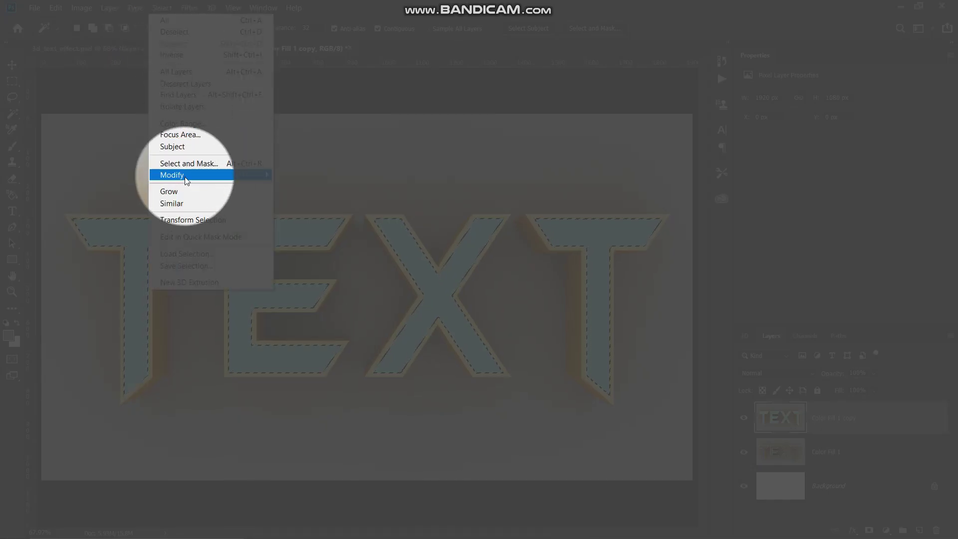
pyautogui.moveTo(198, 182)
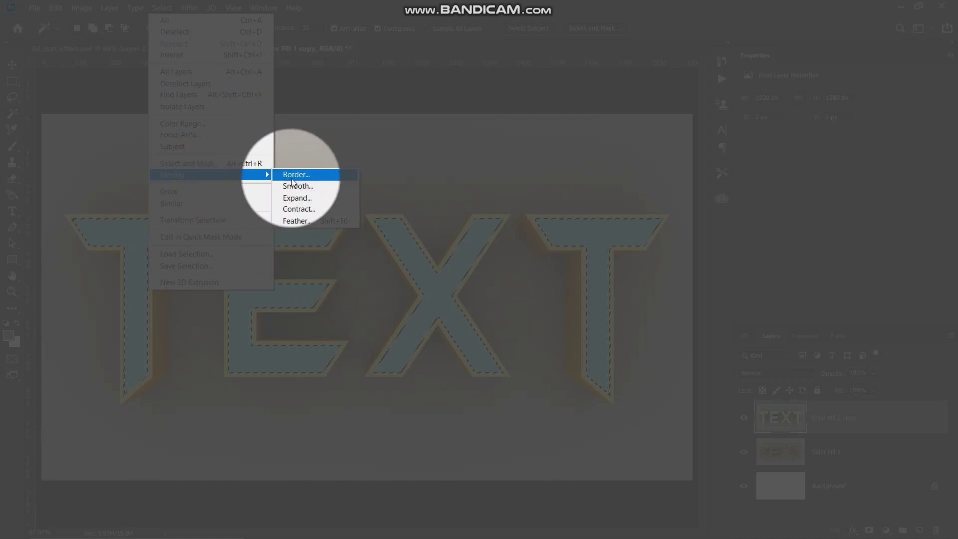
pyautogui.click(302, 210)
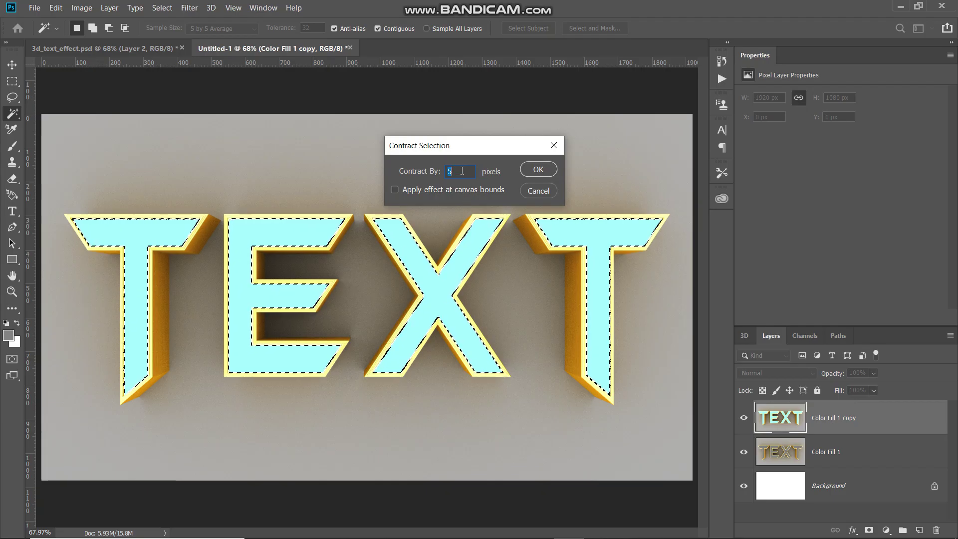
pyautogui.click(544, 169)
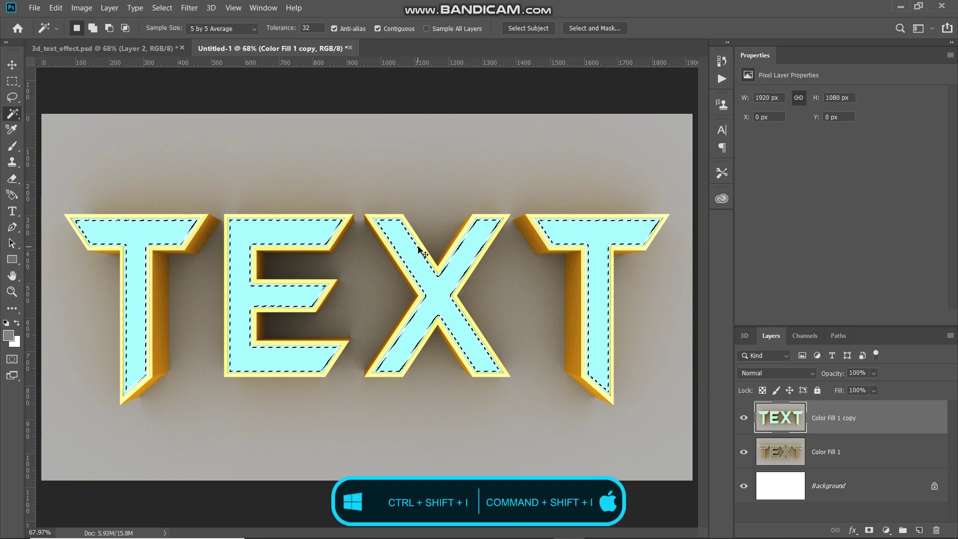
# Step: Invert the contracted selection and add it as a layer mask on the Color Fill 1 copy layer
pyautogui.hotkey('ctrl', 'shift', 'i')
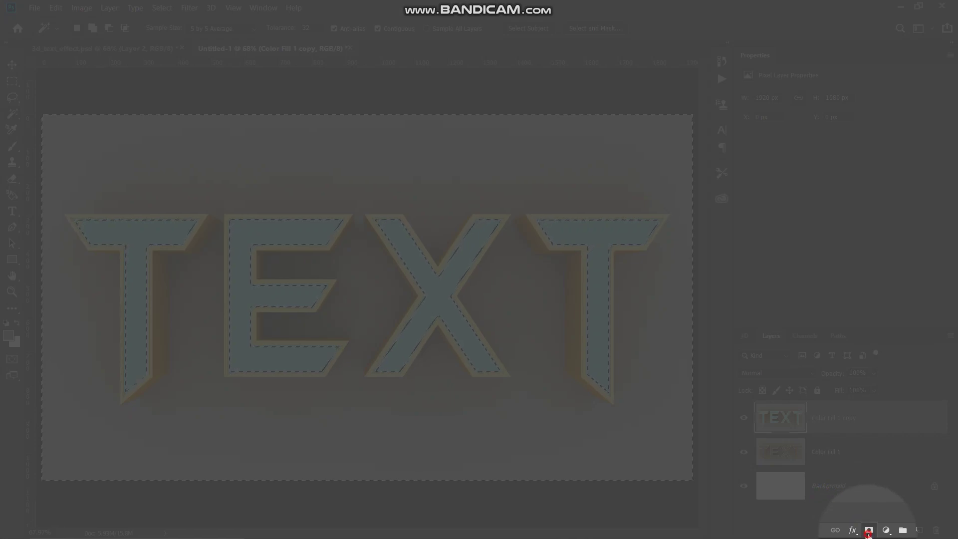
pyautogui.click(869, 530)
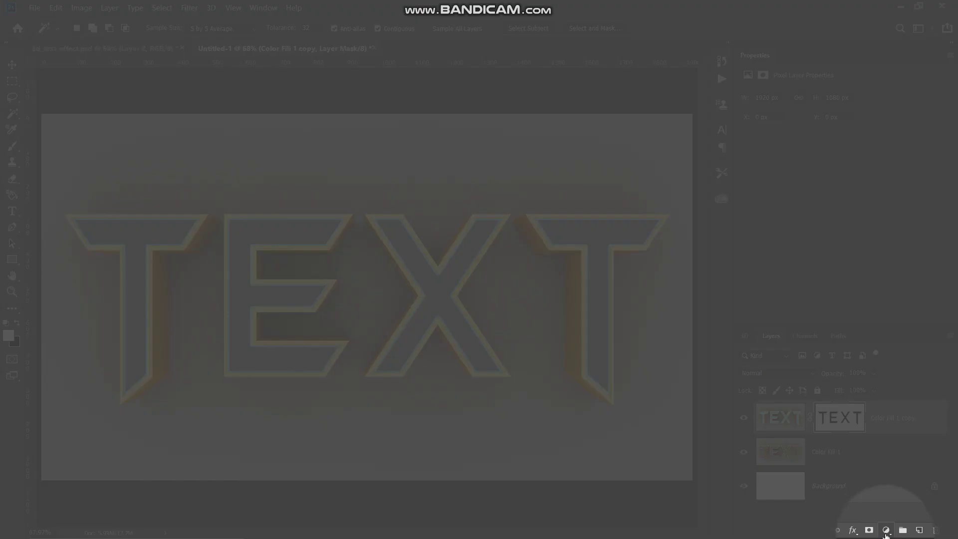
# Step: Add a Hue/Saturation adjustment layer with saturation +60 and compare the image with and without it
pyautogui.click(886, 532)
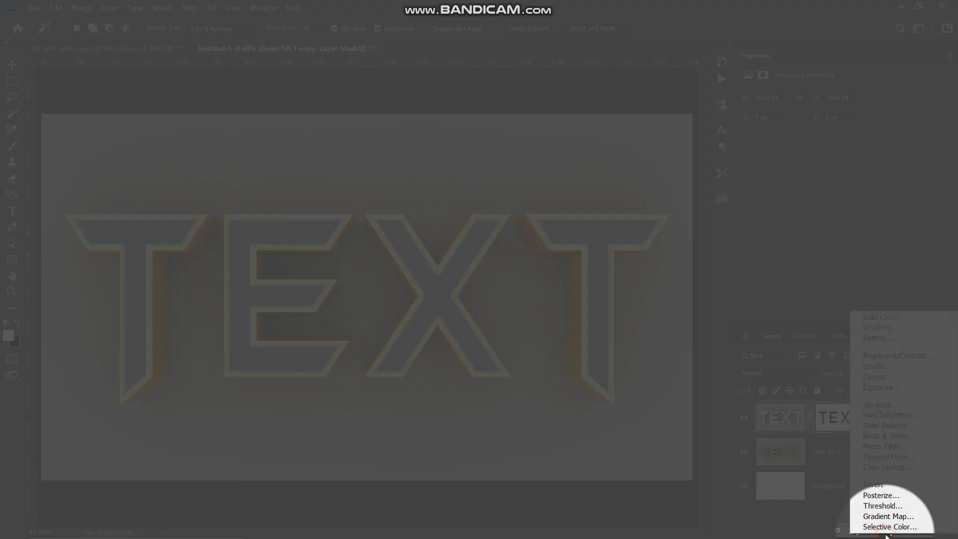
pyautogui.click(891, 415)
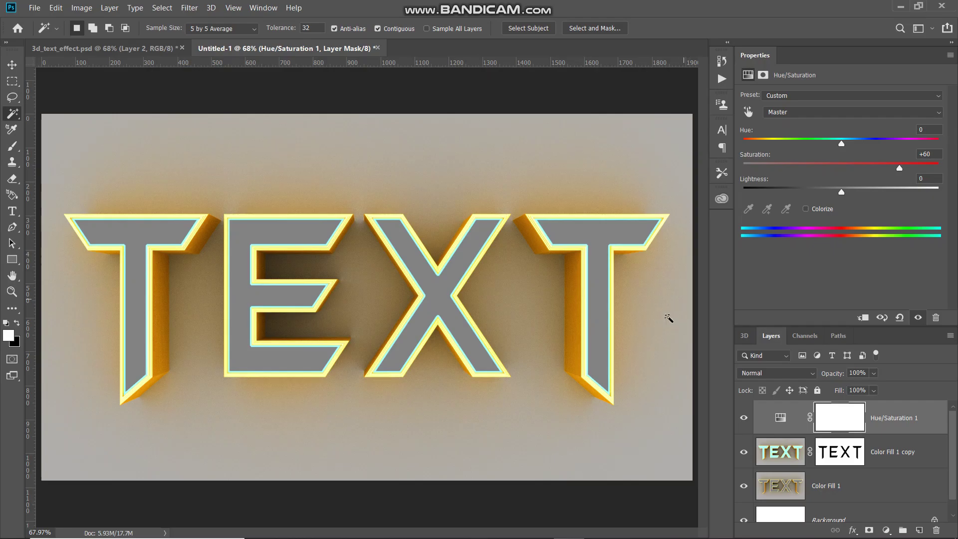
pyautogui.click(744, 419)
pyautogui.click(743, 422)
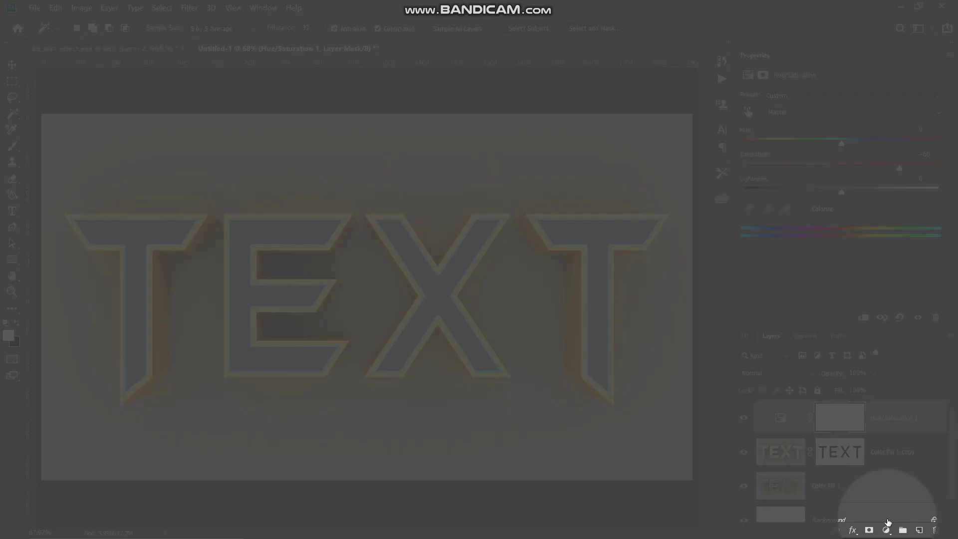
# Step: Add a Color Balance adjustment layer with midtones at Cyan-Red +100 and Yellow-Blue -100, and compare the image without it
pyautogui.click(887, 531)
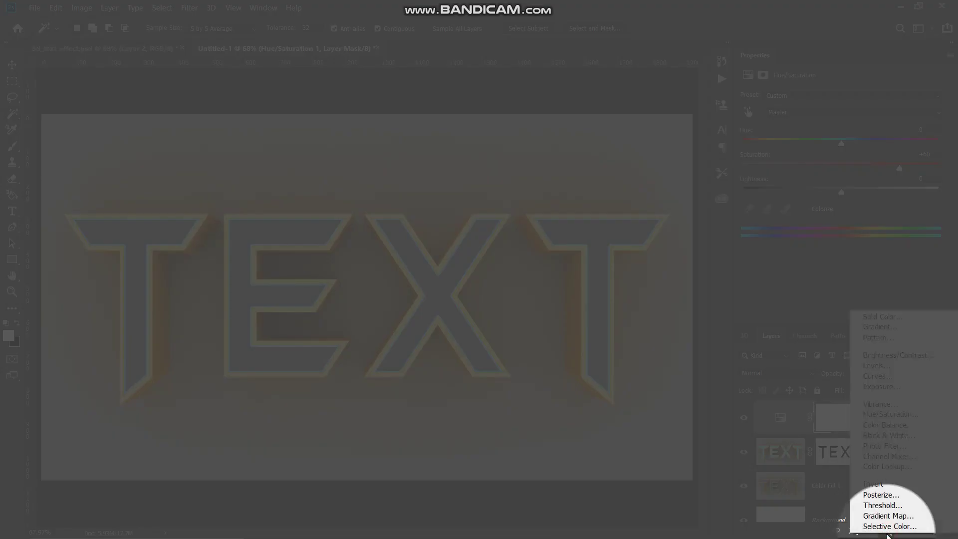
pyautogui.click(887, 424)
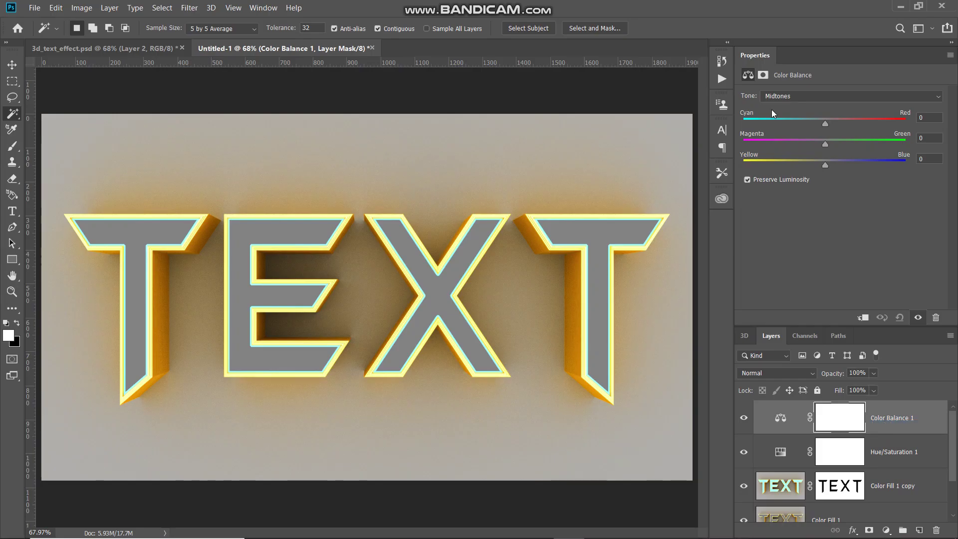
pyautogui.click(779, 96)
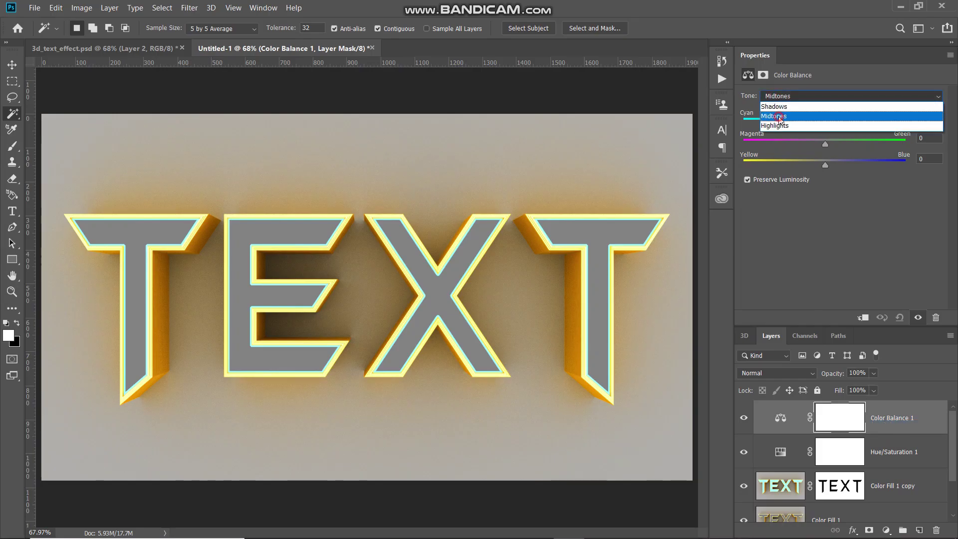
pyautogui.click(779, 117)
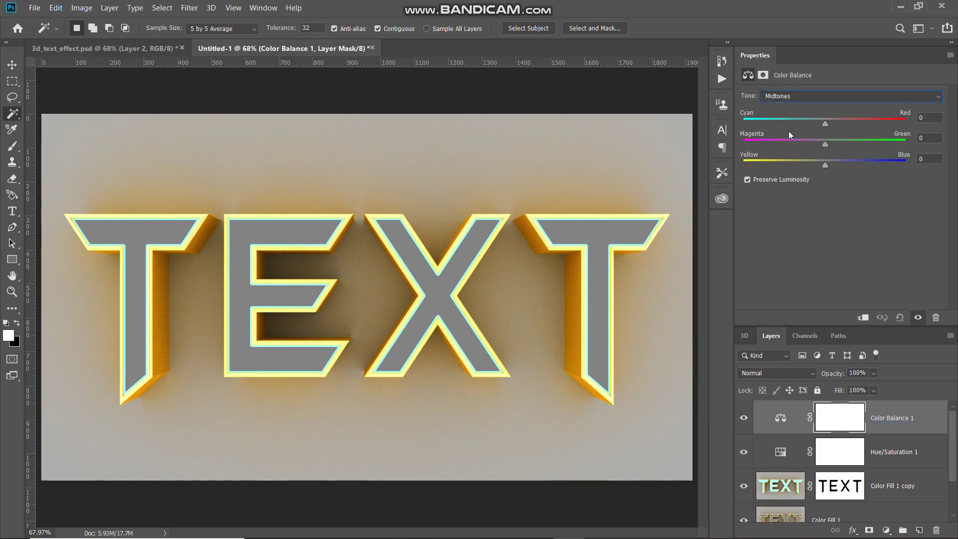
pyautogui.click(929, 118)
pyautogui.write('100')
pyautogui.press('Return')
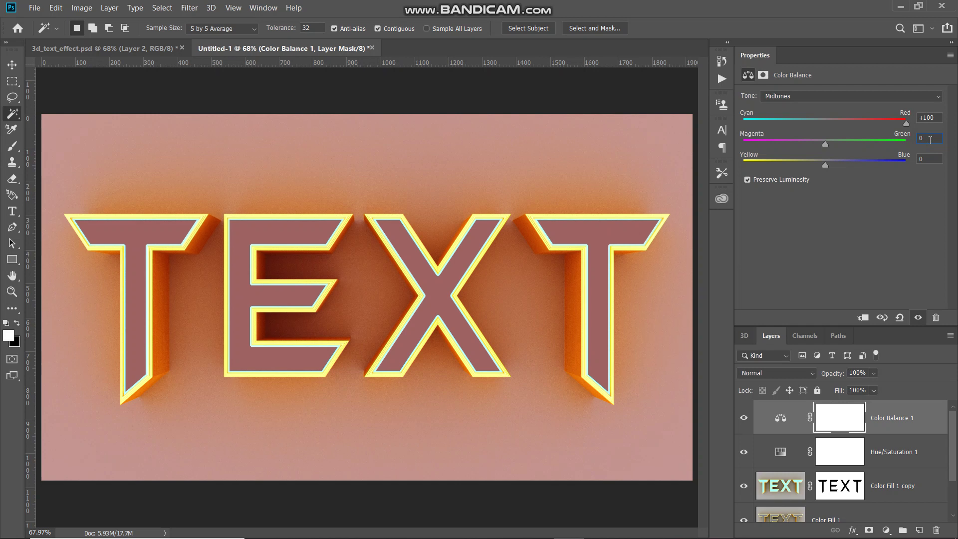
pyautogui.click(927, 161)
pyautogui.write('-100')
pyautogui.press('Return')
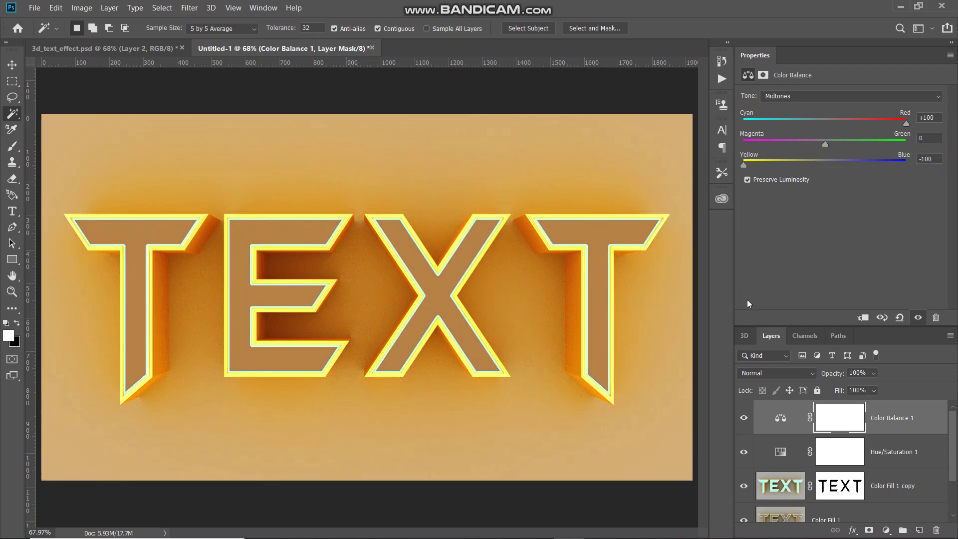
pyautogui.click(743, 418)
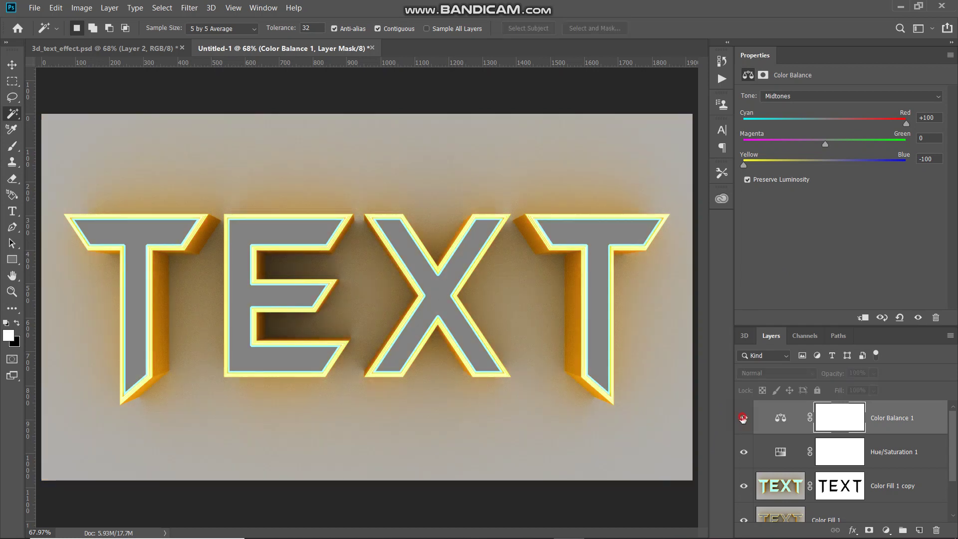
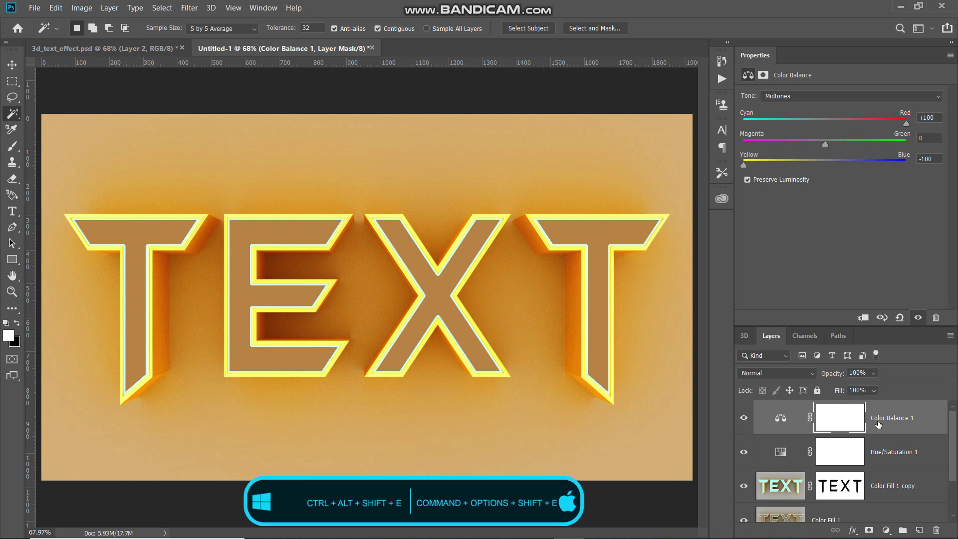
# Step: Stamp all visible layers into a new layer on top and convert it to a smart object
pyautogui.hotkey('ctrl', 'alt', 'shift', 'e')
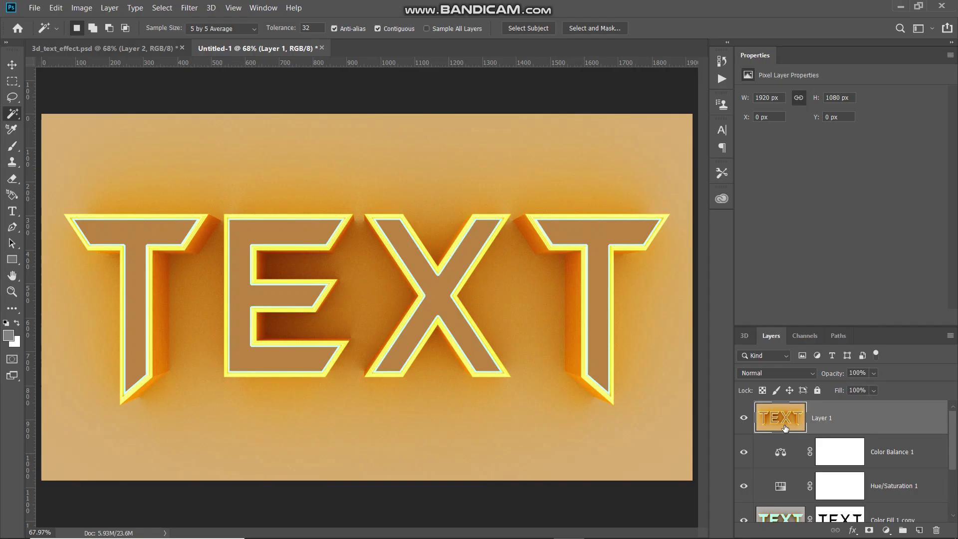
pyautogui.rightClick(863, 417)
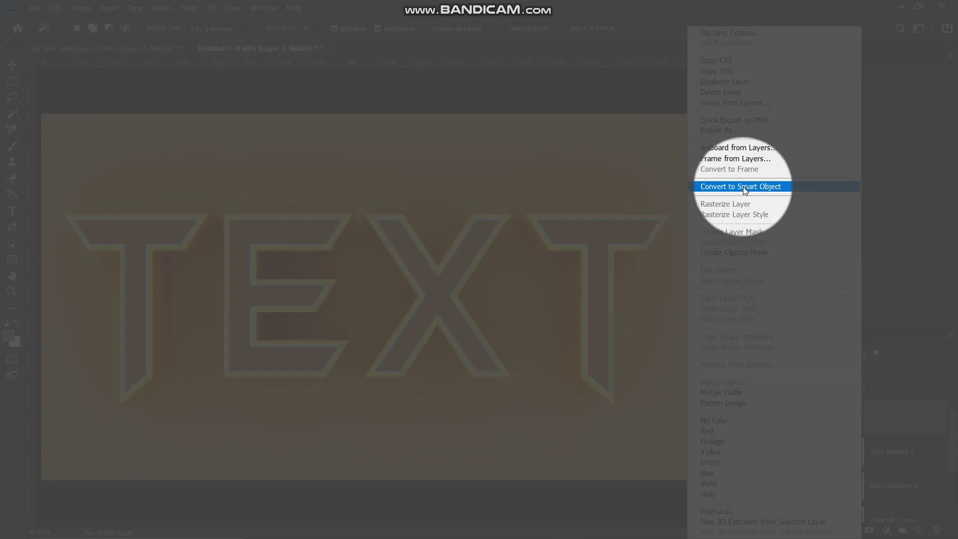
pyautogui.click(744, 186)
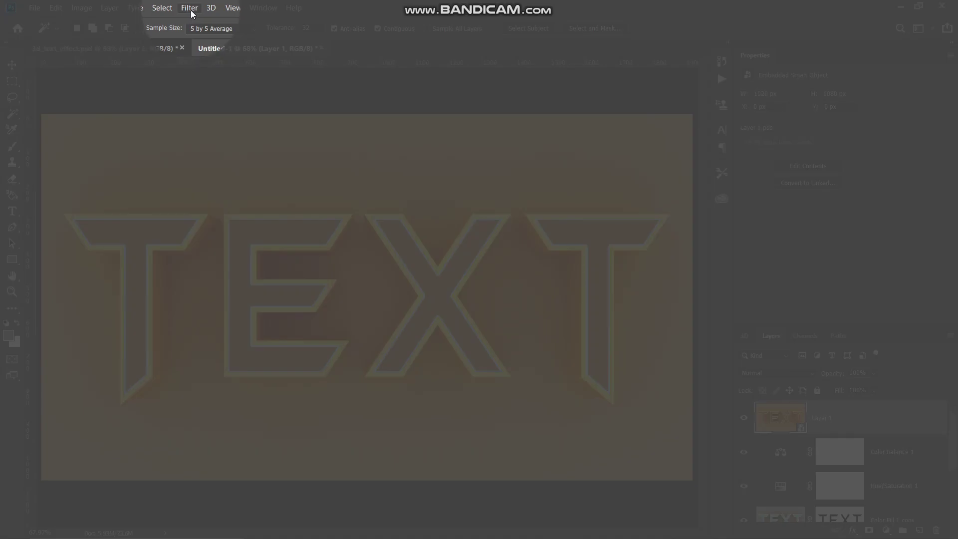
# Step: Open the Camera Raw filter on the smart object and set temperature +15, tint +10, contrast +20 and shadows +40
pyautogui.click(190, 8)
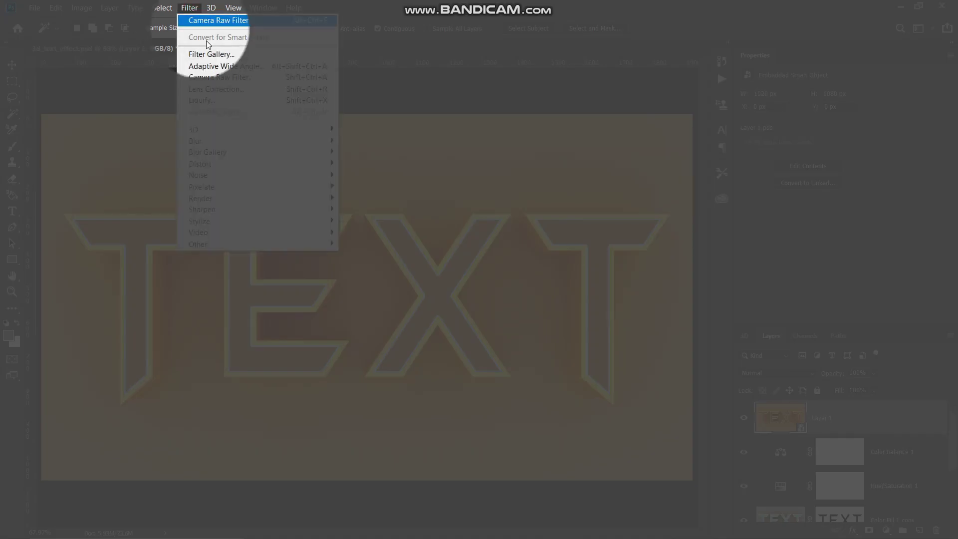
pyautogui.click(228, 78)
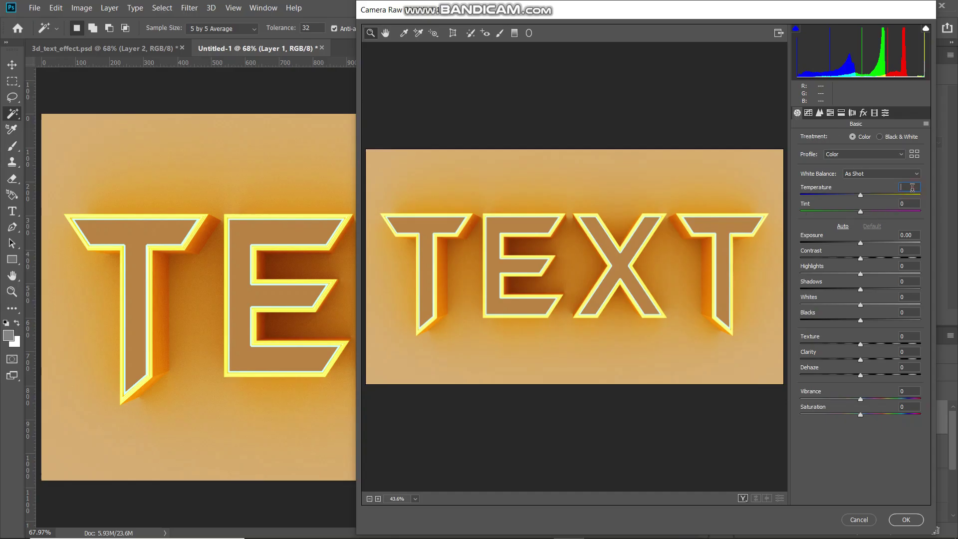
pyautogui.write('15')
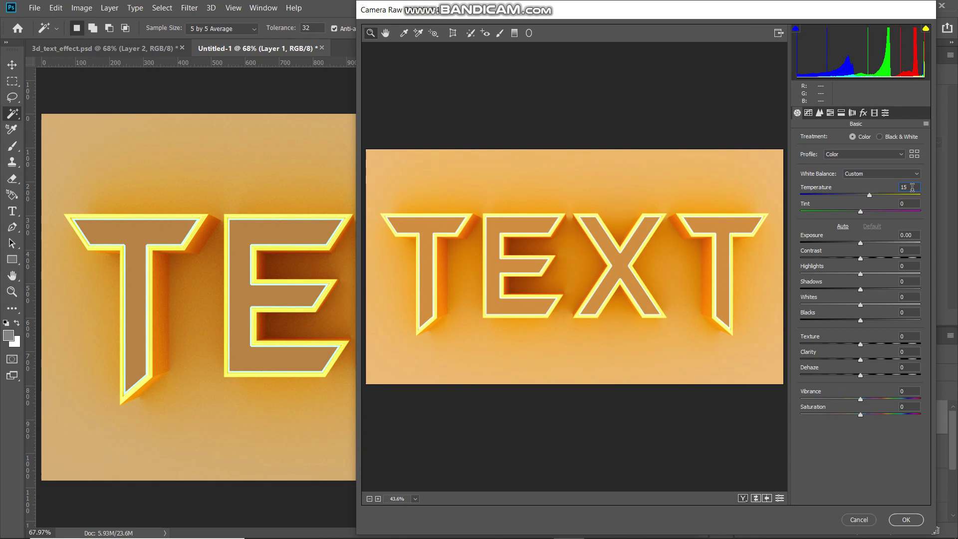
pyautogui.write('10')
pyautogui.press('Tab')
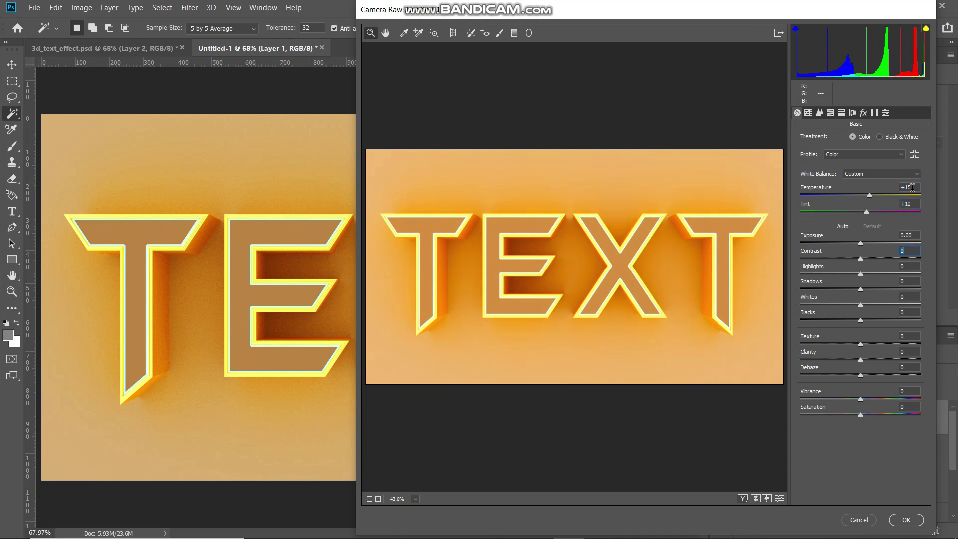
pyautogui.write('20')
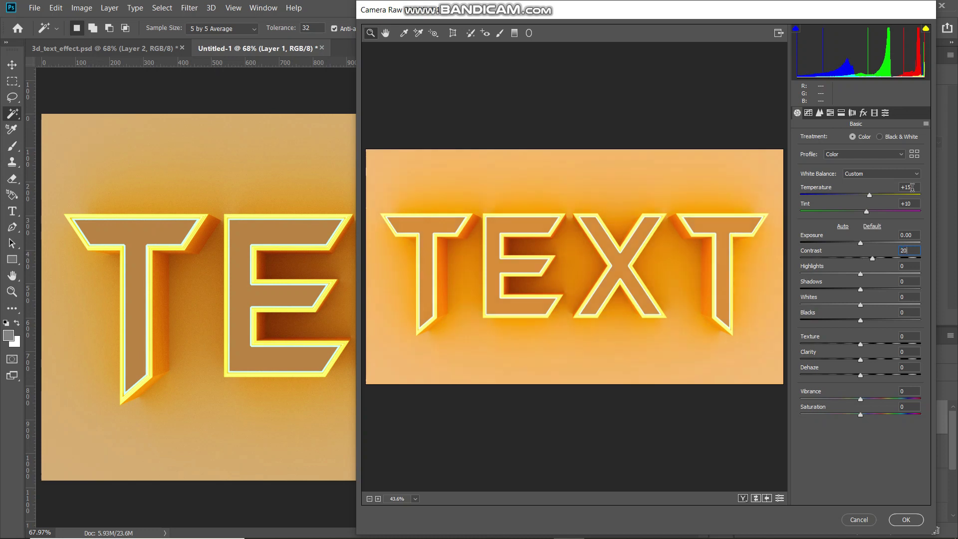
pyautogui.press('Tab')
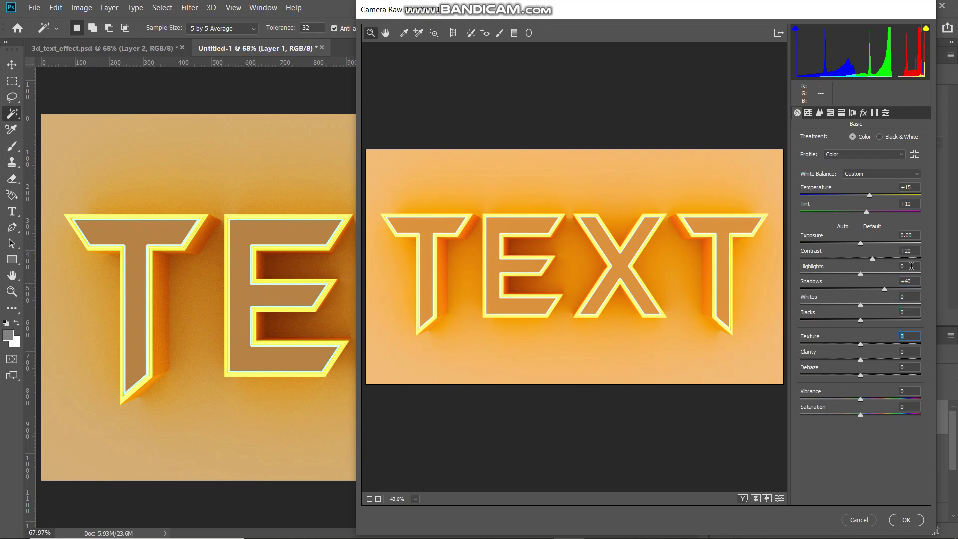
# Step: Set the Camera Raw clarity to -30 and vibrance to +20
pyautogui.doubleClick(911, 335)
pyautogui.write('-30')
pyautogui.press('Tab')
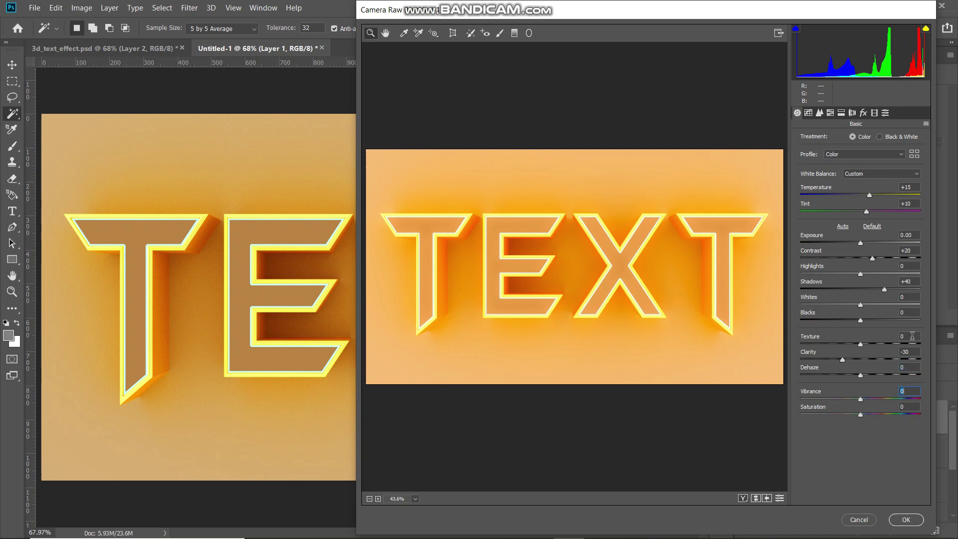
pyautogui.write('20')
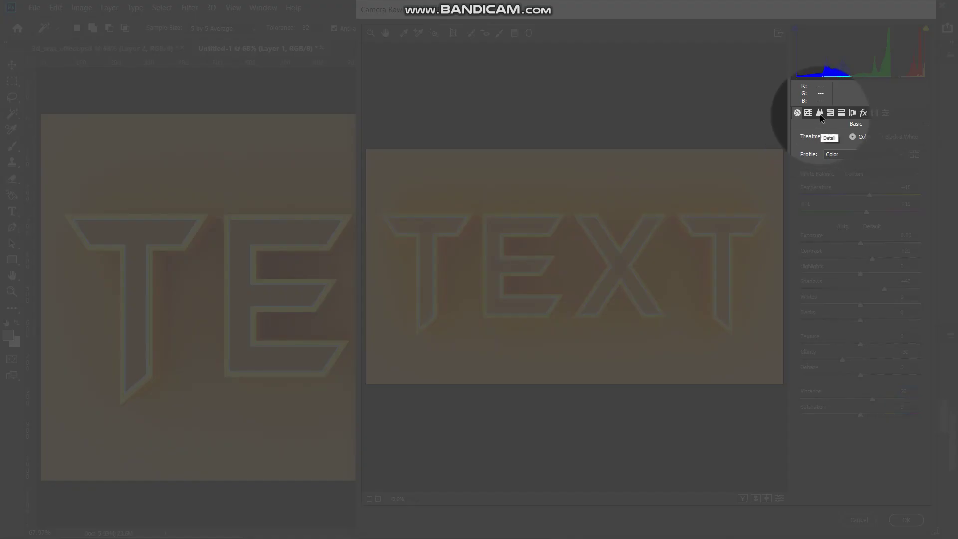
# Step: Set the luminance noise reduction to 45 in the Camera Raw detail settings and apply the filter
pyautogui.click(820, 113)
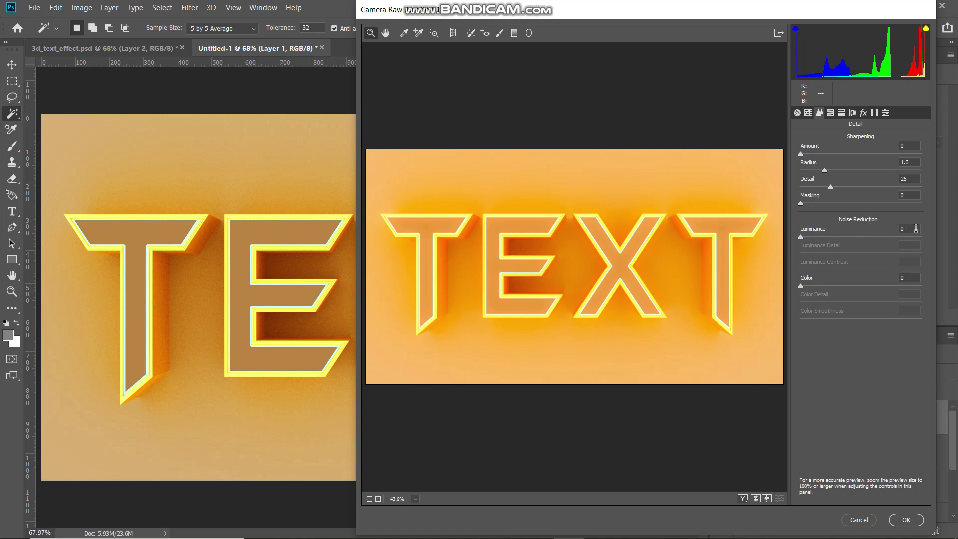
pyautogui.write('45')
pyautogui.click(906, 520)
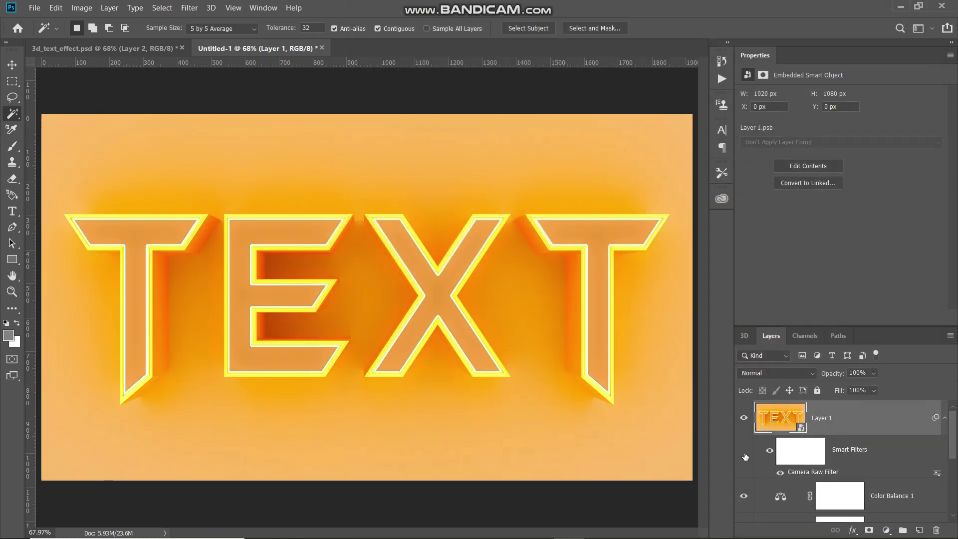